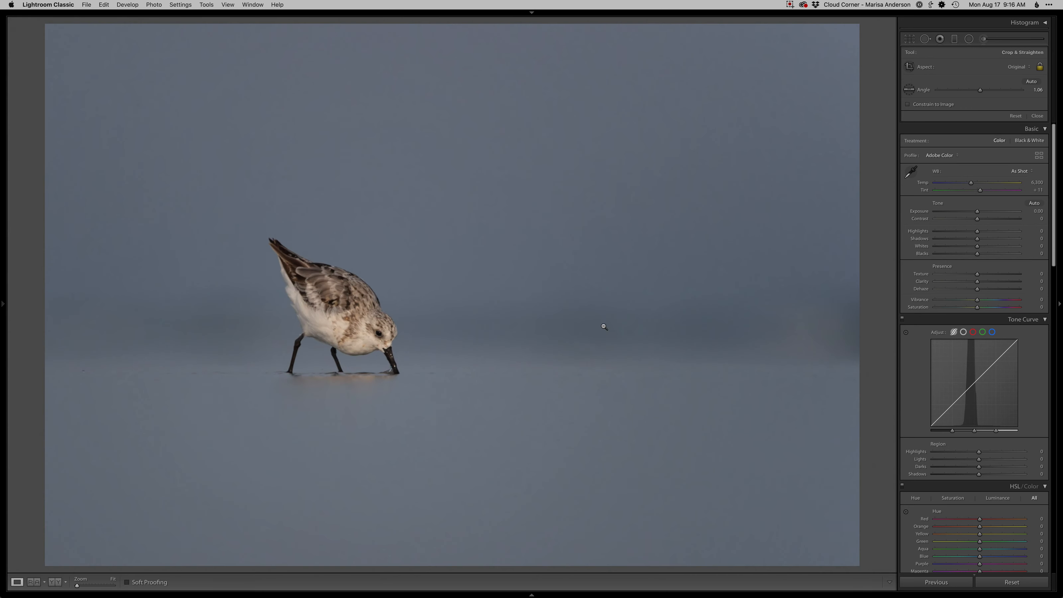
# Reposition the crop so the bird sits slightly lower in the frame, and inspect the photo up close
pyautogui.press('r')
pyautogui.press('r')
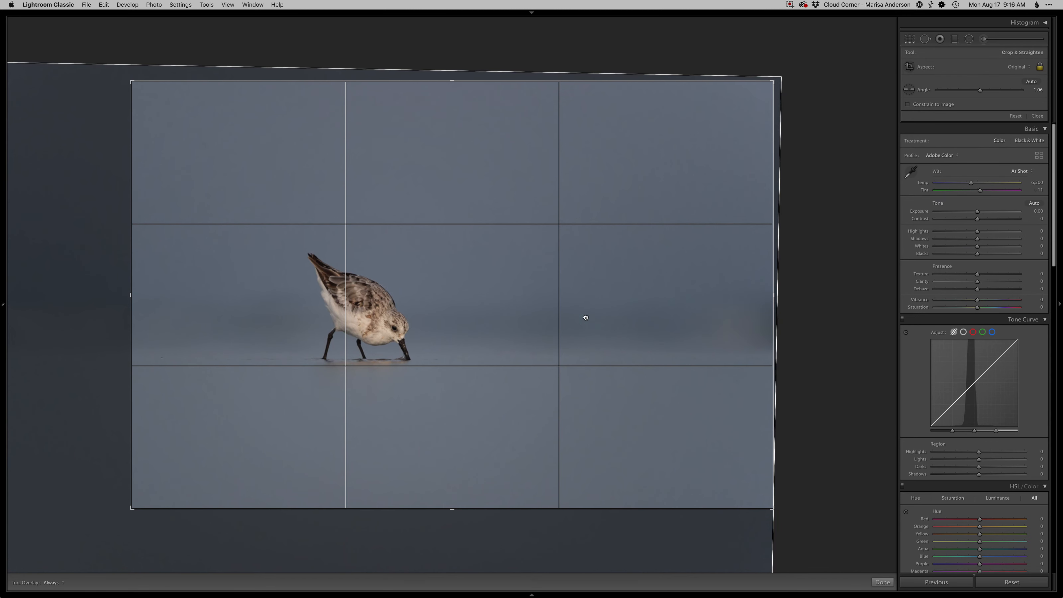
pyautogui.press('r')
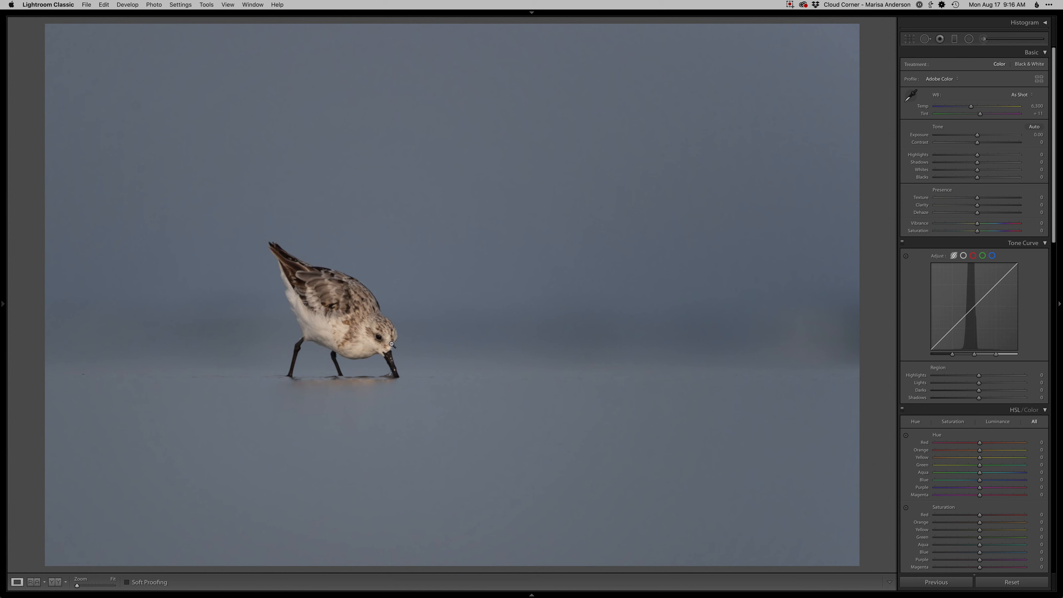
pyautogui.click(433, 356)
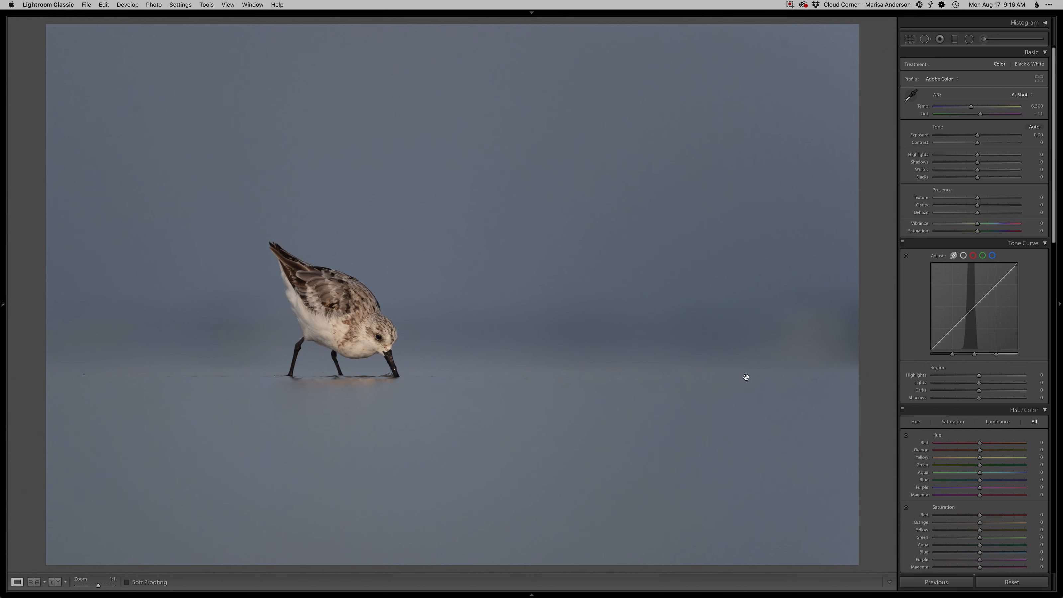
pyautogui.click(480, 351)
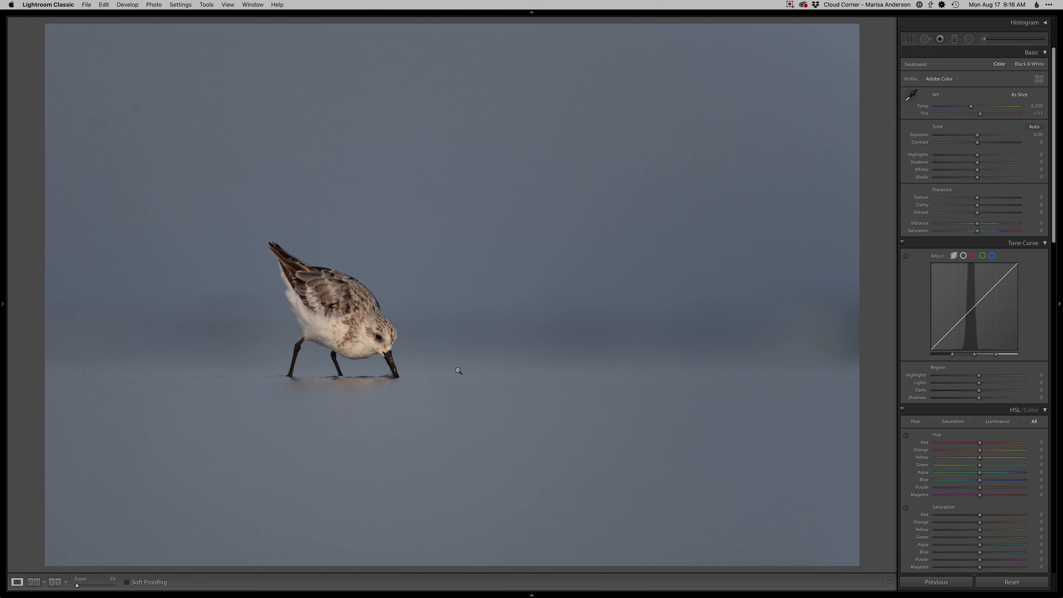
# Raise the photo's Exposure to +0.40
pyautogui.press('=')
pyautogui.press('=')
pyautogui.press('=')
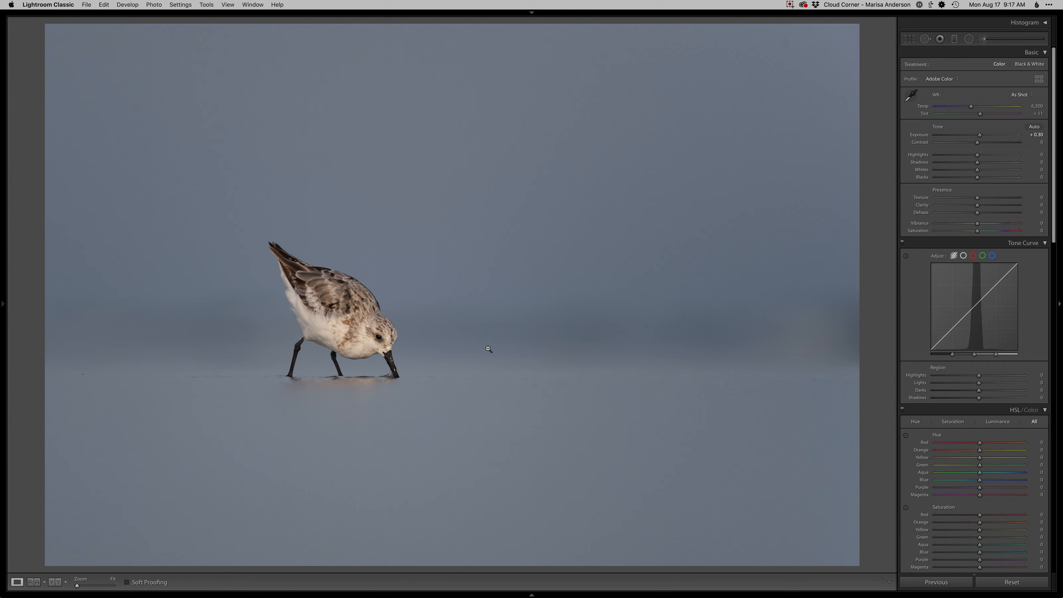
pyautogui.press('=')
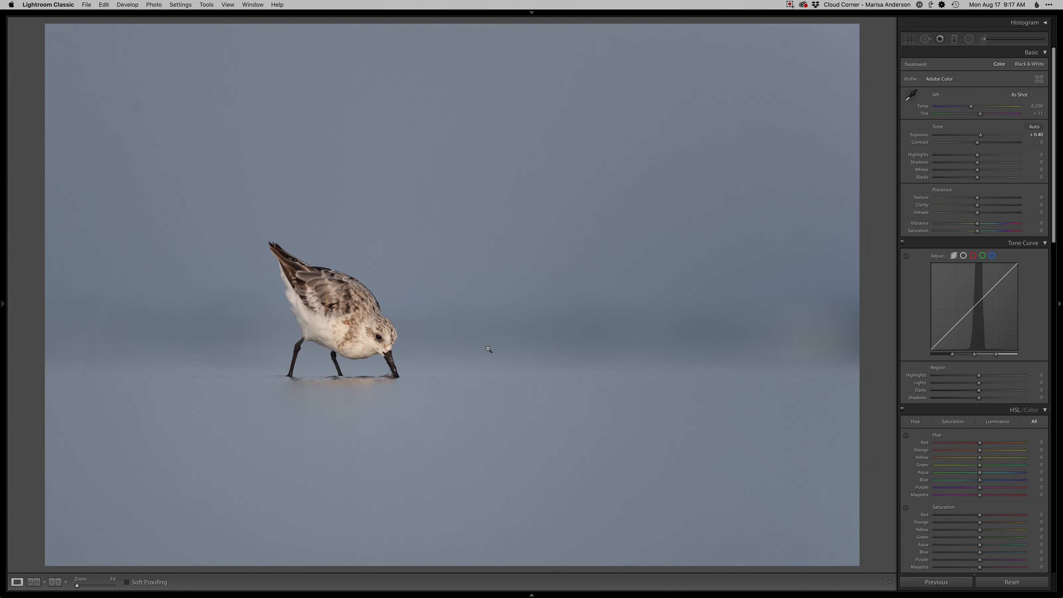
# Set Shadows to +80, Blacks to −30 and overall Saturation to +11
pyautogui.press('=')
pyautogui.press('=')
pyautogui.press('=')
pyautogui.press('=')
pyautogui.press('=')
pyautogui.press('=')
pyautogui.press('=')
pyautogui.press('=')
pyautogui.press('=')
pyautogui.press('=')
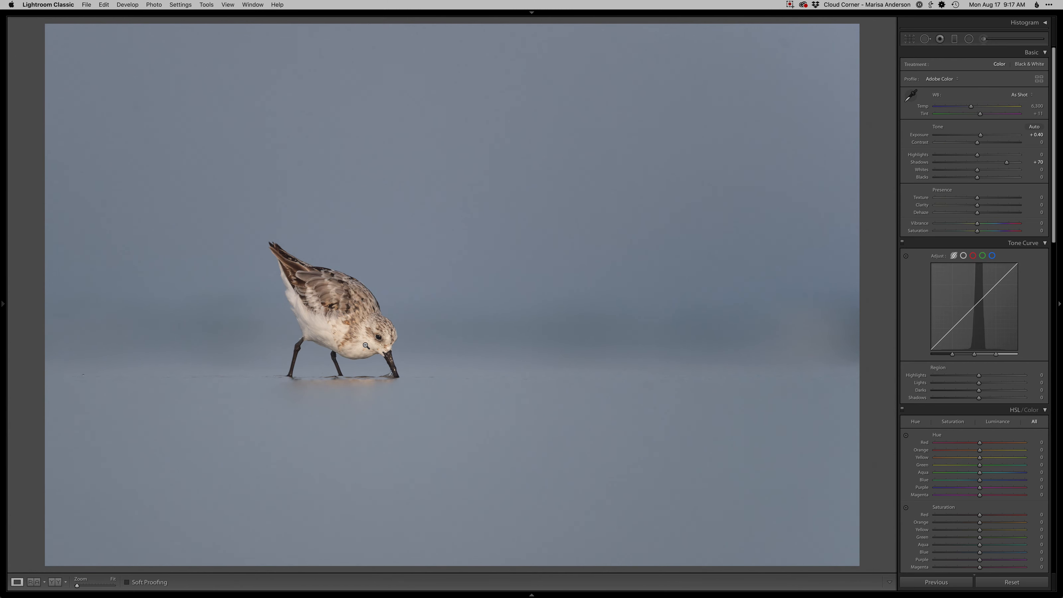
pyautogui.press('.')
pyautogui.press('.')
pyautogui.press('-')
pyautogui.press('-')
pyautogui.press('-')
pyautogui.press('-')
pyautogui.press('-')
pyautogui.press('-')
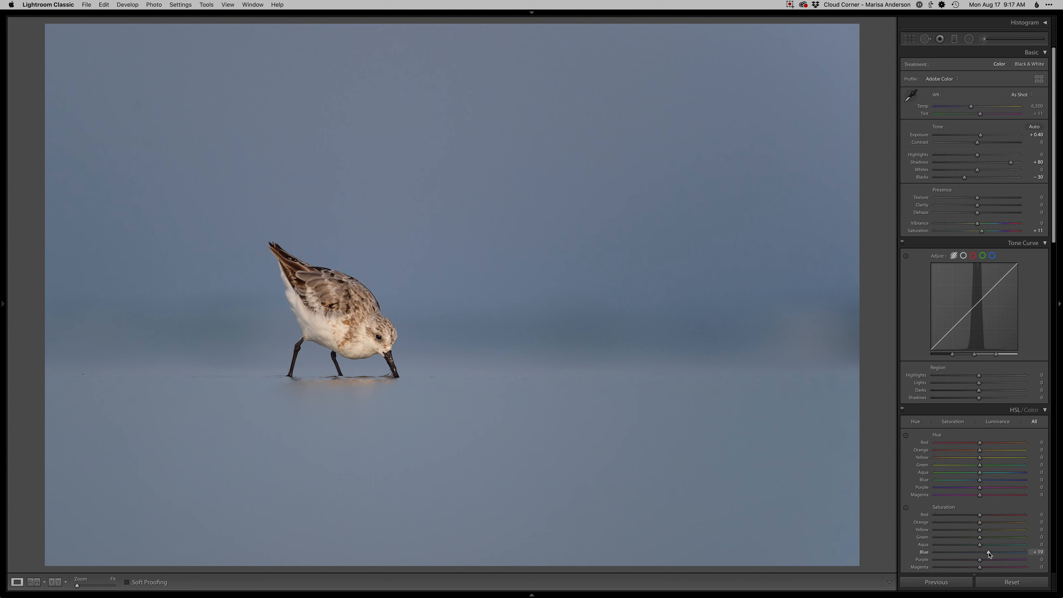
# Set the Blue saturation to +20 and Blue hue to +2, and open the photo in Photoshop in full-screen mode
pyautogui.click(981, 481)
pyautogui.press('super+e')
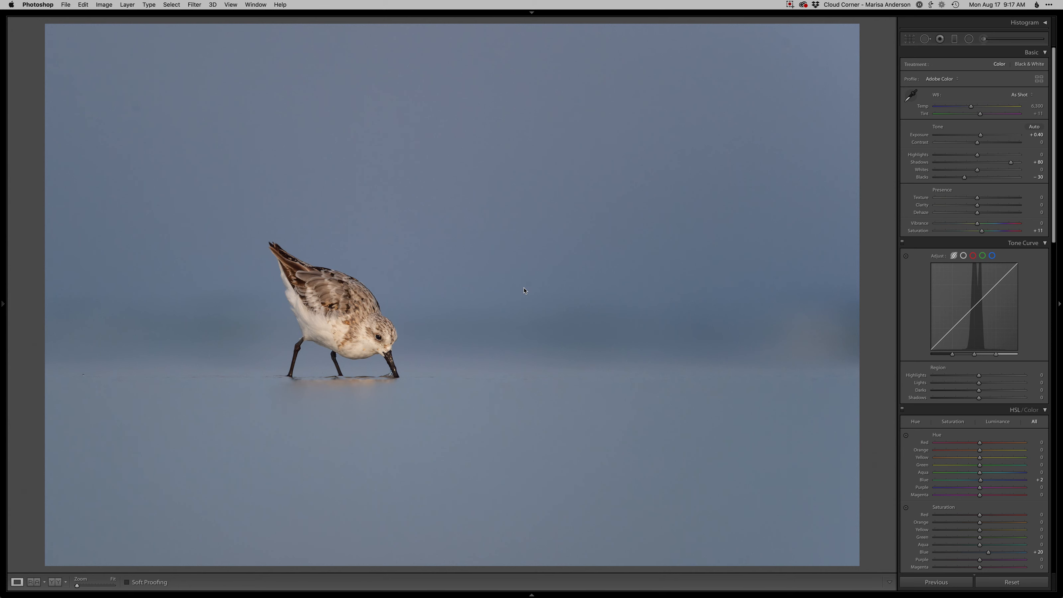
pyautogui.press('f')
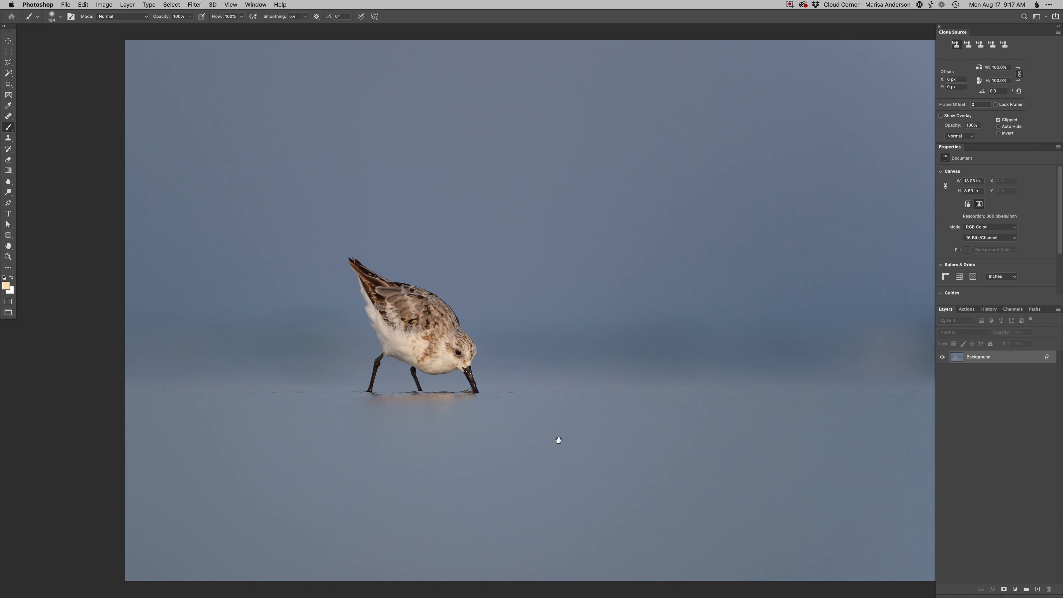
pyautogui.moveTo(565, 441); pyautogui.dragTo(546, 434)
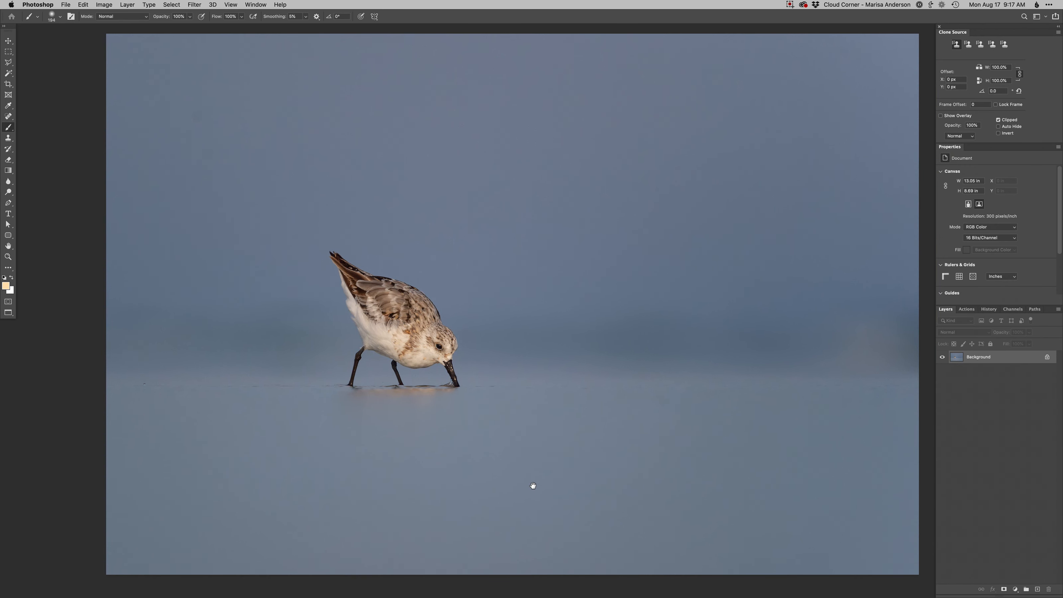
# Create a Retouch layer and clone smooth background over the pale and uneven patches along the horizon on the photo's right side
pyautogui.press('F2')
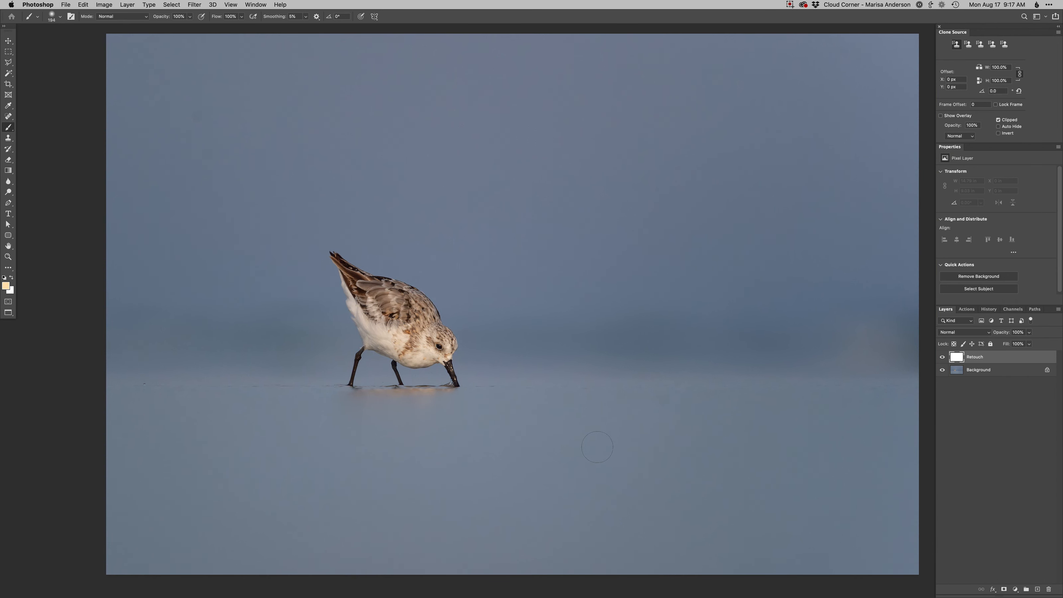
pyautogui.press('s')
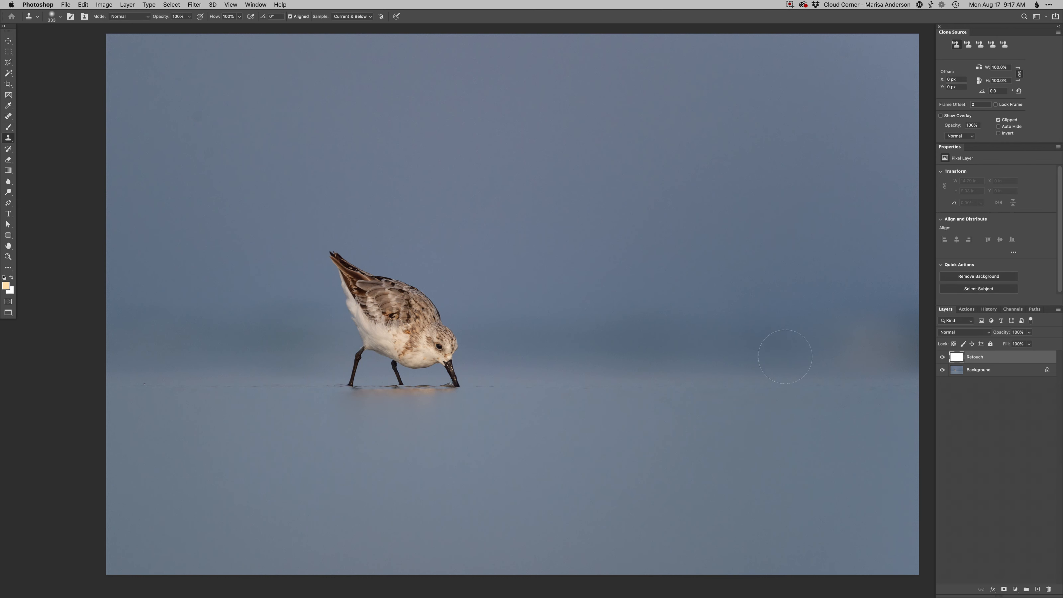
pyautogui.keyDown('alt'); pyautogui.click(775, 347); pyautogui.keyUp('alt')
pyautogui.moveTo(813, 346)
pyautogui.mouseDown()
pyautogui.moveTo(772, 343)
pyautogui.moveTo(929, 336)
pyautogui.mouseUp()
pyautogui.moveTo(811, 309)
pyautogui.mouseDown()
pyautogui.moveTo(921, 301)
pyautogui.moveTo(913, 354)
pyautogui.moveTo(904, 333)
pyautogui.mouseUp()
pyautogui.keyDown('alt'); pyautogui.click(522, 281); pyautogui.keyUp('alt')
pyautogui.moveTo(796, 319); pyautogui.dragTo(879, 318)
pyautogui.moveTo(536, 339)
pyautogui.mouseDown()
pyautogui.moveTo(679, 349)
pyautogui.moveTo(545, 338)
pyautogui.moveTo(903, 311)
pyautogui.mouseUp()
pyautogui.keyDown('alt'); pyautogui.click(610, 272); pyautogui.keyUp('alt')
pyautogui.moveTo(616, 319); pyautogui.dragTo(863, 319)
# Clone smooth background over the uneven patches of the horizon band behind the bird, out to the photo's left edge
pyautogui.keyDown('alt'); pyautogui.click(247, 264); pyautogui.keyUp('alt')
pyautogui.moveTo(285, 314); pyautogui.dragTo(253, 305)
pyautogui.moveTo(283, 334)
pyautogui.mouseDown()
pyautogui.moveTo(515, 381)
pyautogui.moveTo(398, 383)
pyautogui.mouseUp()
pyautogui.keyDown('alt'); pyautogui.click(506, 305); pyautogui.keyUp('alt')
pyautogui.keyDown('alt'); pyautogui.click(490, 315); pyautogui.keyUp('alt')
pyautogui.moveTo(495, 373); pyautogui.dragTo(478, 374)
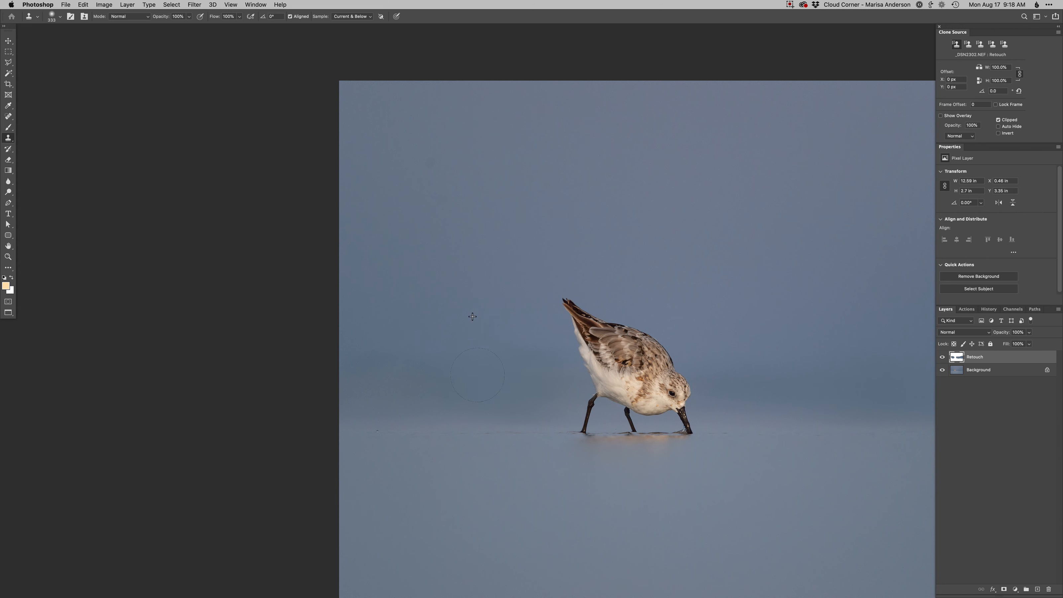
pyautogui.moveTo(390, 380)
pyautogui.mouseDown()
pyautogui.moveTo(335, 355)
pyautogui.moveTo(356, 363)
pyautogui.mouseUp()
pyautogui.keyDown('alt'); pyautogui.click(442, 327); pyautogui.keyUp('alt')
pyautogui.moveTo(499, 439); pyautogui.dragTo(382, 406)
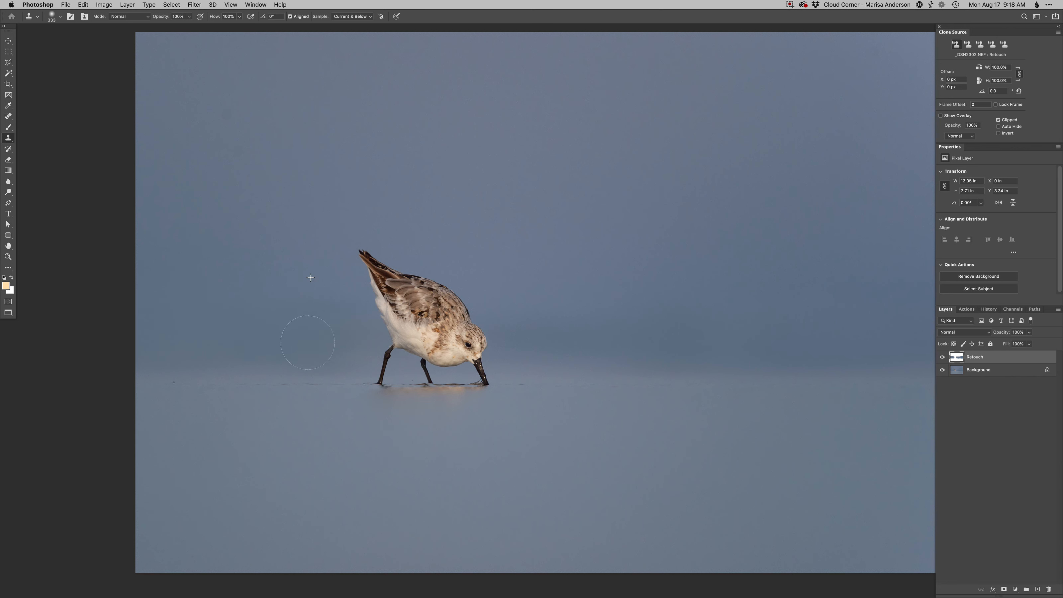
# Clone smooth background over the uneven part of the horizon band just in front of the bird
pyautogui.moveTo(545, 424); pyautogui.dragTo(416, 421)
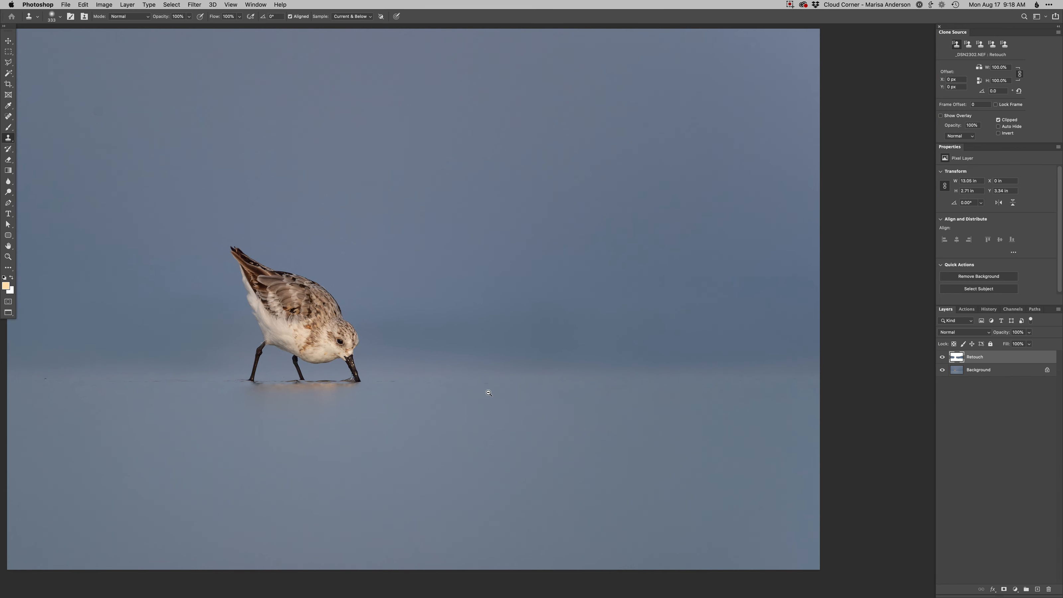
pyautogui.keyDown('alt'); pyautogui.click(489, 393); pyautogui.keyUp('alt')
pyautogui.keyDown('alt'); pyautogui.click(465, 286); pyautogui.keyUp('alt')
pyautogui.moveTo(532, 415); pyautogui.dragTo(535, 412)
pyautogui.moveTo(365, 361); pyautogui.dragTo(363, 358)
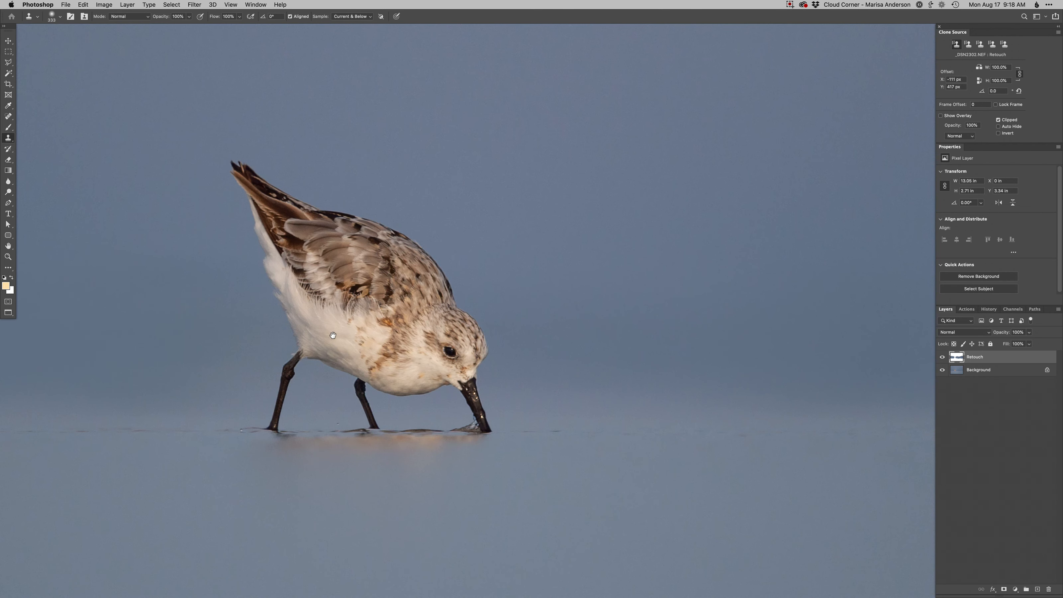
# Add a Curves adjustment layer that raises the highlights with an anchor point in the shadows, and compare it on and off
pyautogui.press('super+m')
pyautogui.press('Return')
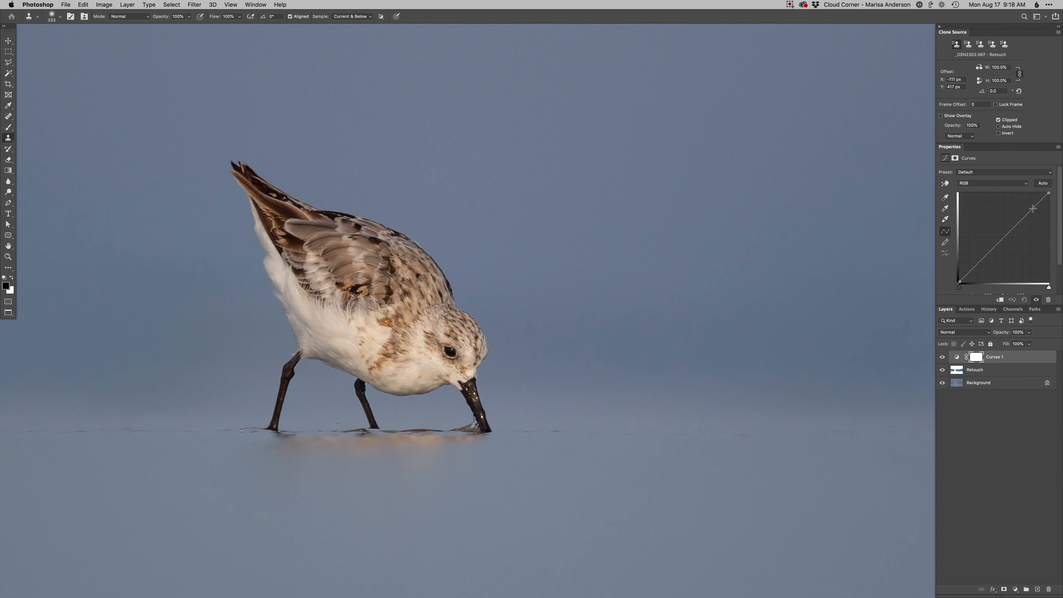
pyautogui.moveTo(1032, 208); pyautogui.dragTo(1028, 208)
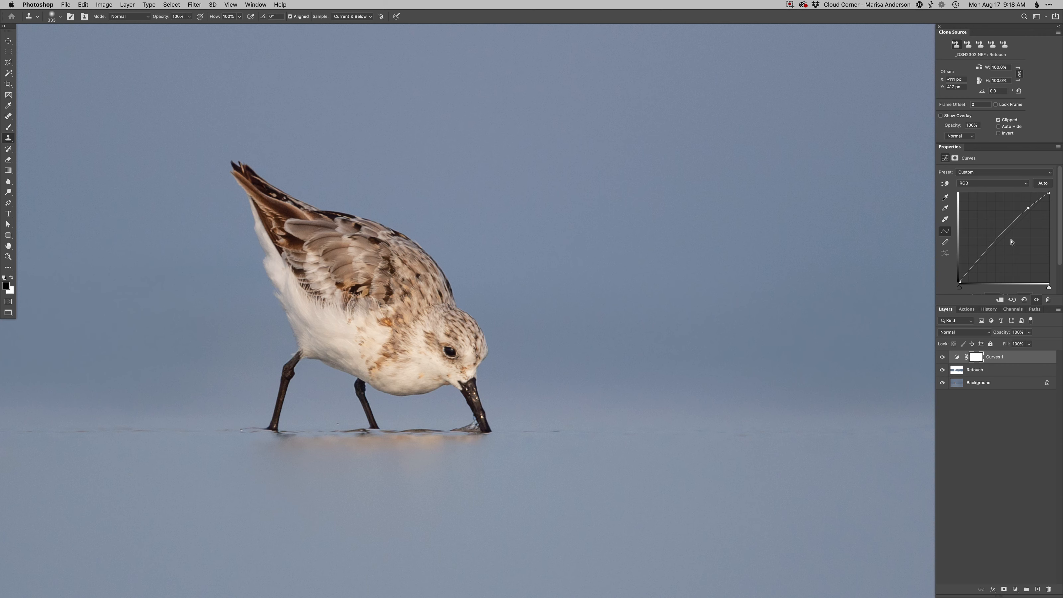
pyautogui.click(980, 259)
pyautogui.press('super+0')
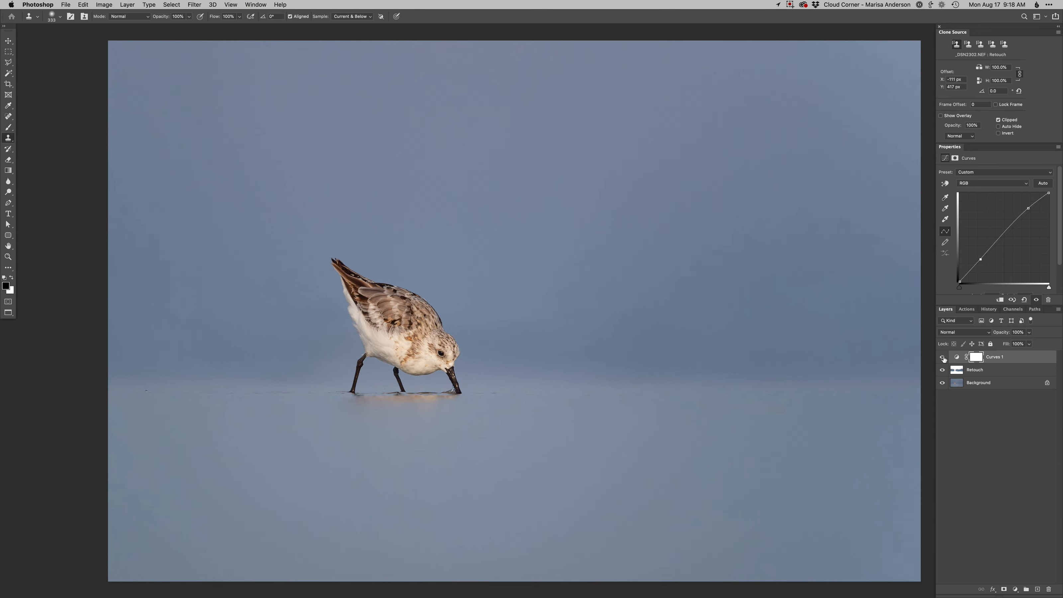
pyautogui.click(943, 357)
pyautogui.click(942, 357)
# On the Retouch layer, clone out the remaining blemishes in the upper background on both sides of the photo
pyautogui.click(958, 370)
pyautogui.moveTo(825, 287); pyautogui.dragTo(791, 360)
pyautogui.moveTo(809, 144); pyautogui.dragTo(769, 146)
pyautogui.scroll(-2, 660, 235)
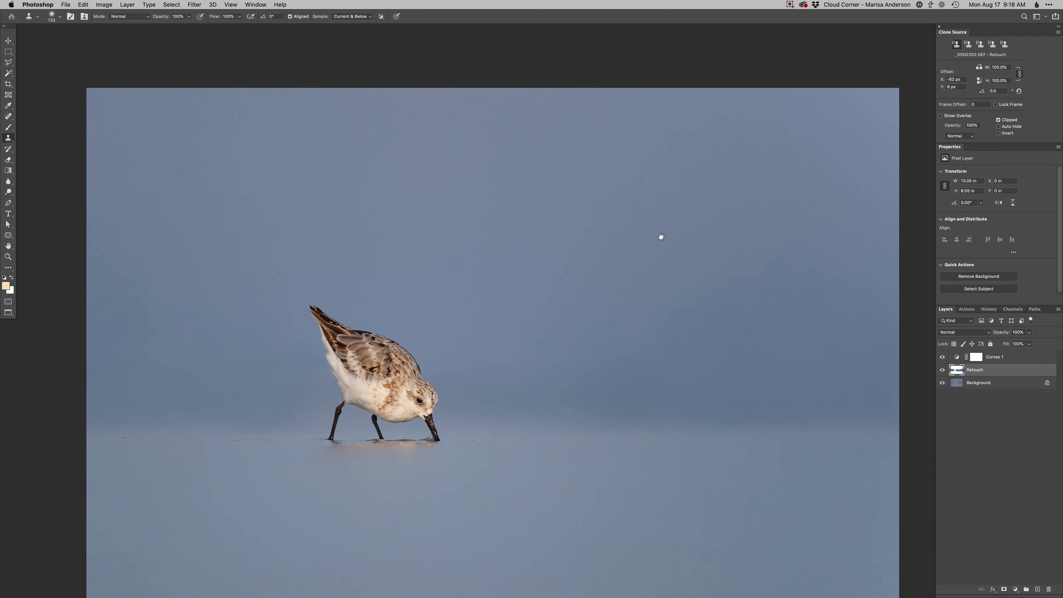
pyautogui.keyDown('alt'); pyautogui.click(177, 171); pyautogui.keyUp('alt')
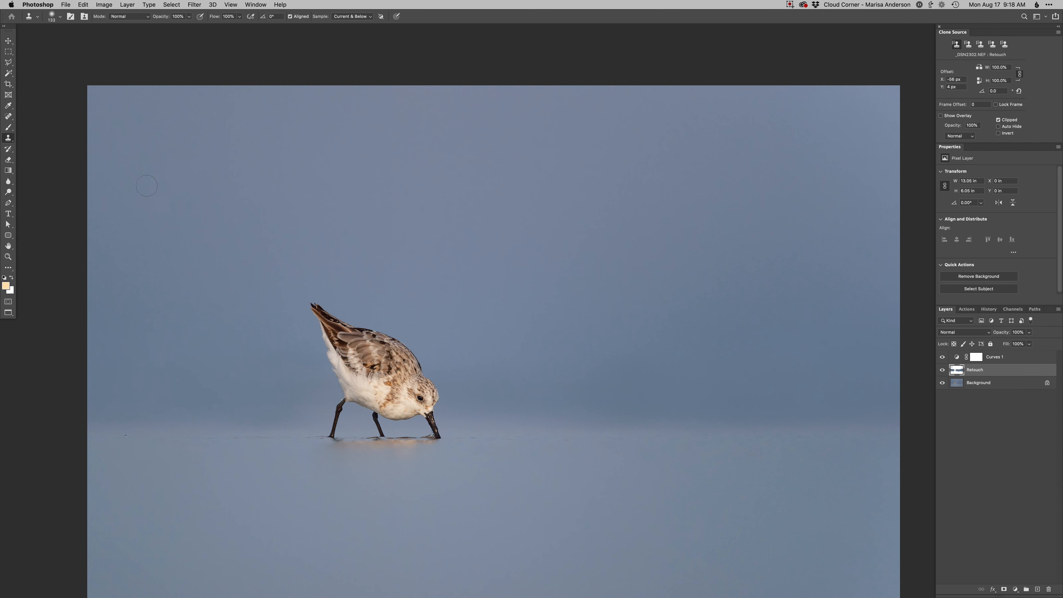
pyautogui.scroll(-2, 257, 235)
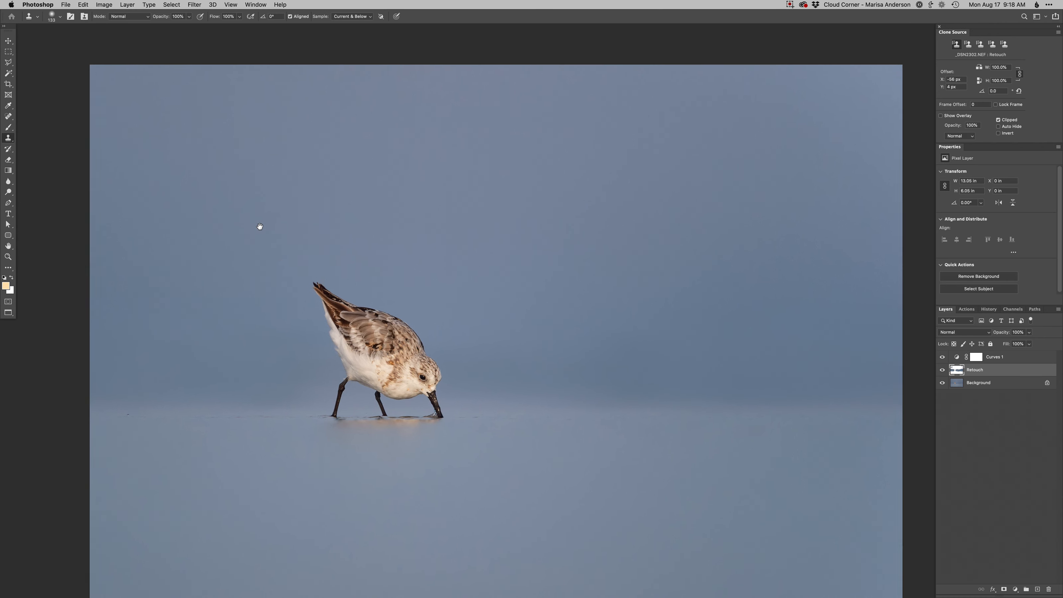
pyautogui.moveTo(402, 235); pyautogui.dragTo(396, 178)
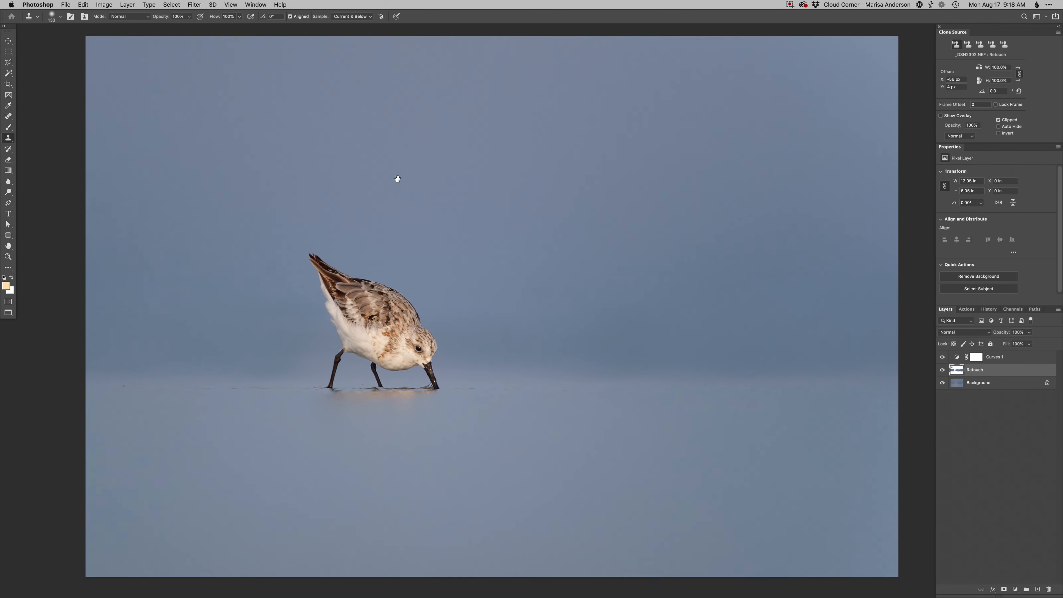
pyautogui.scroll(1, 840, 520)
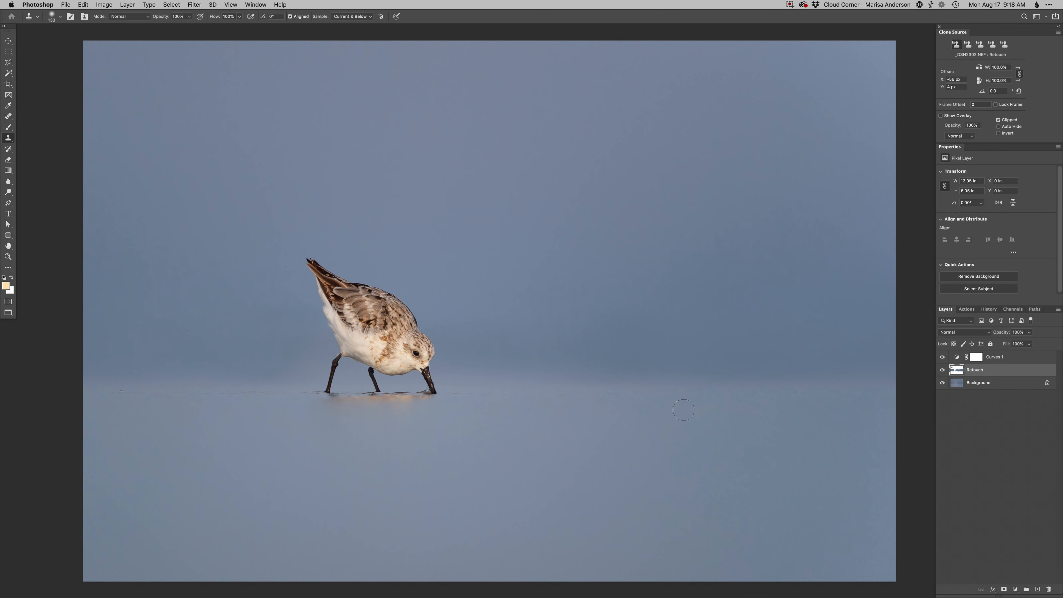
# Add a contrast Curves layer with an inverted mask and paint the effect in white over the bird's body
pyautogui.press('F2')
pyautogui.press('super+i')
pyautogui.press('b')
pyautogui.scroll(3, 392, 336)
pyautogui.press('x')
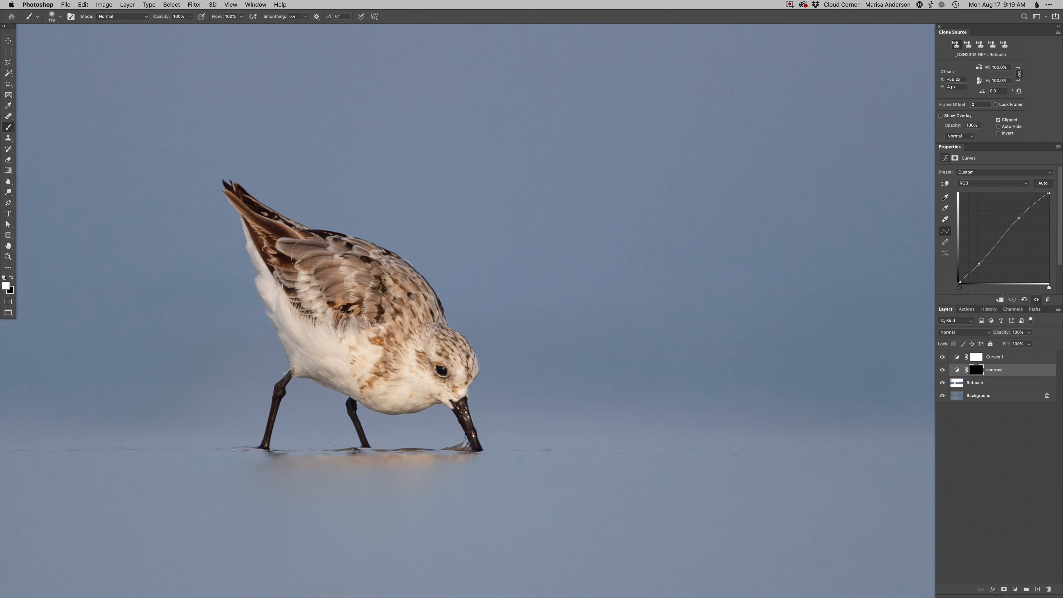
pyautogui.moveTo(435, 339); pyautogui.dragTo(419, 341)
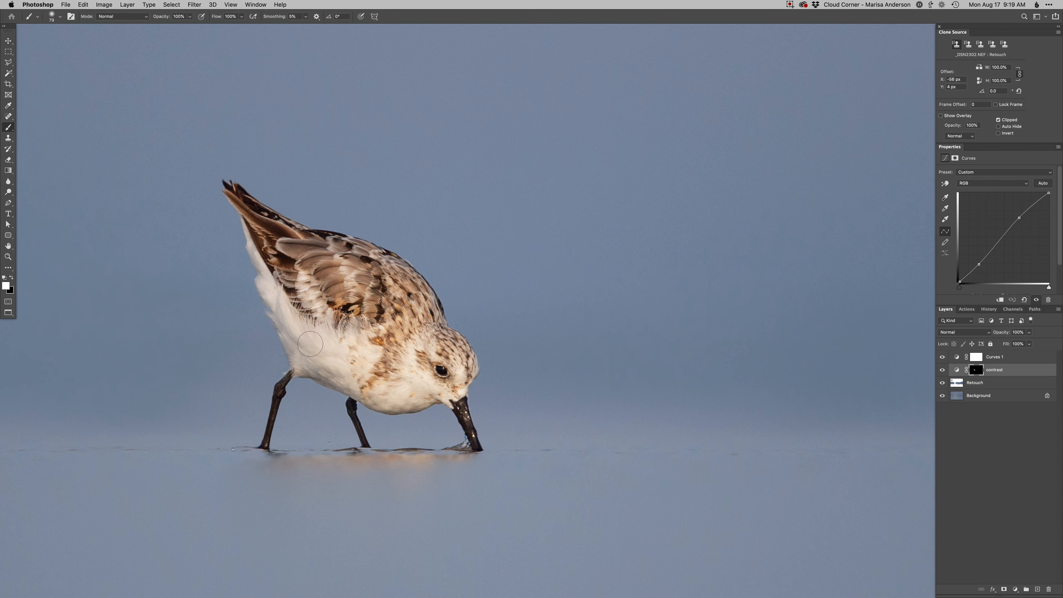
pyautogui.keyDown('alt'); pyautogui.click(389, 321); pyautogui.keyUp('alt')
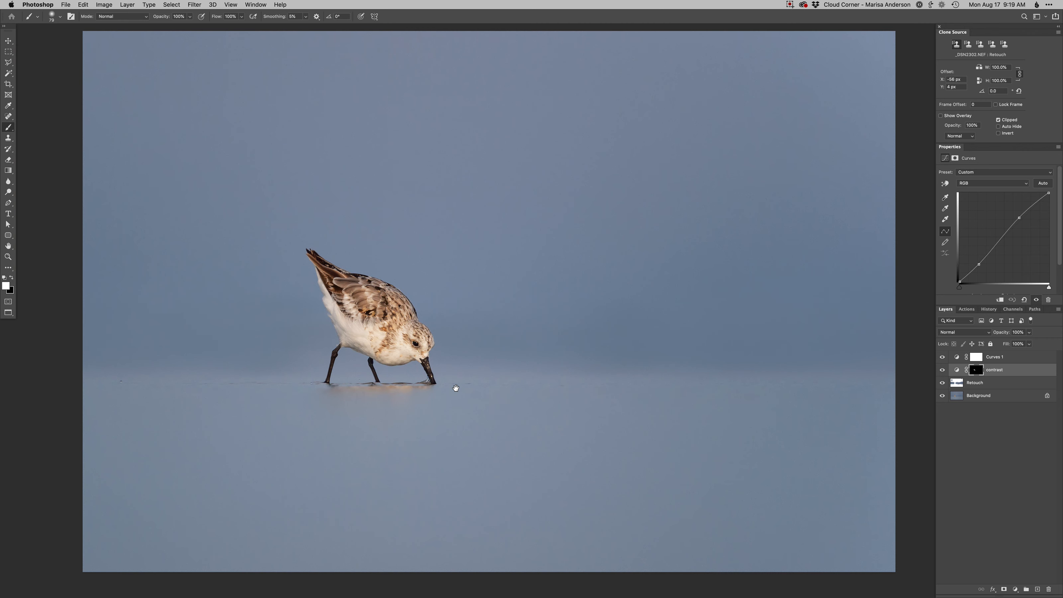
# Add a Dodge Curves layer with a black mask and paint in brightening on the water splashes around the bird's bill and legs
pyautogui.keyDown('super'); pyautogui.click(425, 377); pyautogui.keyUp('super')
pyautogui.press('super+F2')
pyautogui.keyDown('super'); pyautogui.click(427, 384); pyautogui.keyUp('super')
pyautogui.moveTo(440, 387); pyautogui.dragTo(432, 392)
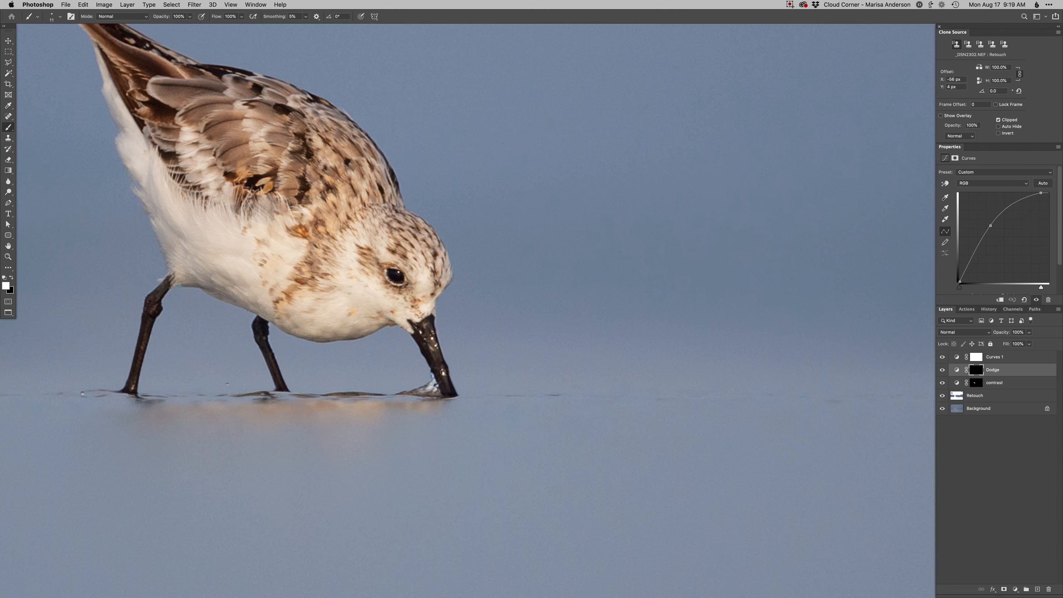
pyautogui.keyDown('super'); pyautogui.click(214, 385); pyautogui.keyUp('super')
pyautogui.moveTo(234, 381); pyautogui.dragTo(446, 375)
pyautogui.moveTo(569, 377); pyautogui.dragTo(574, 378)
# Refine the dodge mask on the droplet behind the rear leg and on the small spot at the far left of the waterline
pyautogui.press('x')
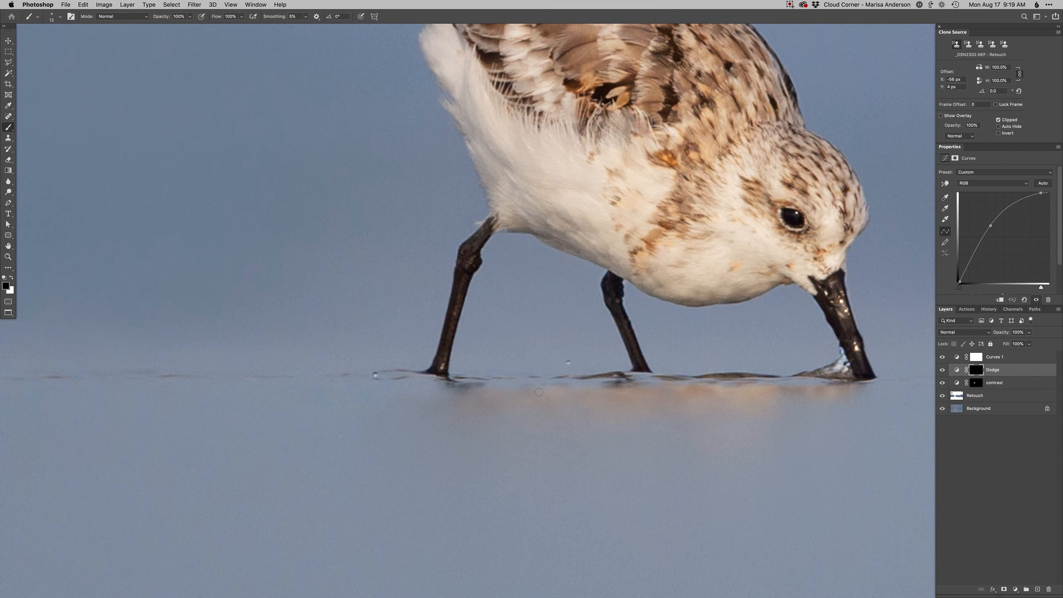
pyautogui.moveTo(375, 375); pyautogui.dragTo(374, 374)
pyautogui.press('x')
pyautogui.keyDown('alt'); pyautogui.keyDown('super'); pyautogui.click(381, 386); pyautogui.keyUp('super'); pyautogui.keyUp('alt')
pyautogui.moveTo(375, 429); pyautogui.dragTo(586, 404)
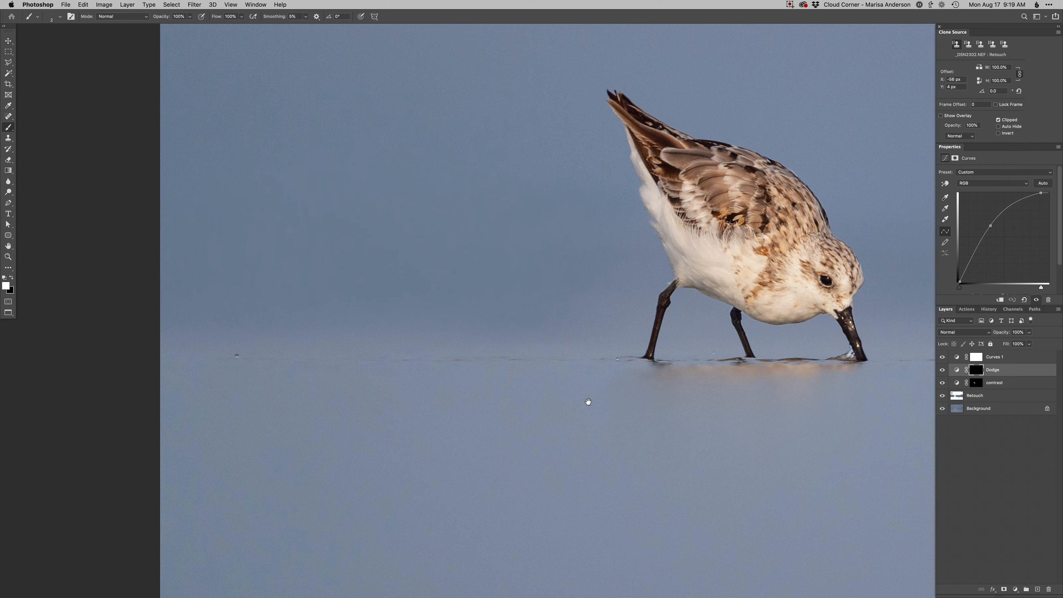
pyautogui.keyDown('super'); pyautogui.click(236, 359); pyautogui.keyUp('super')
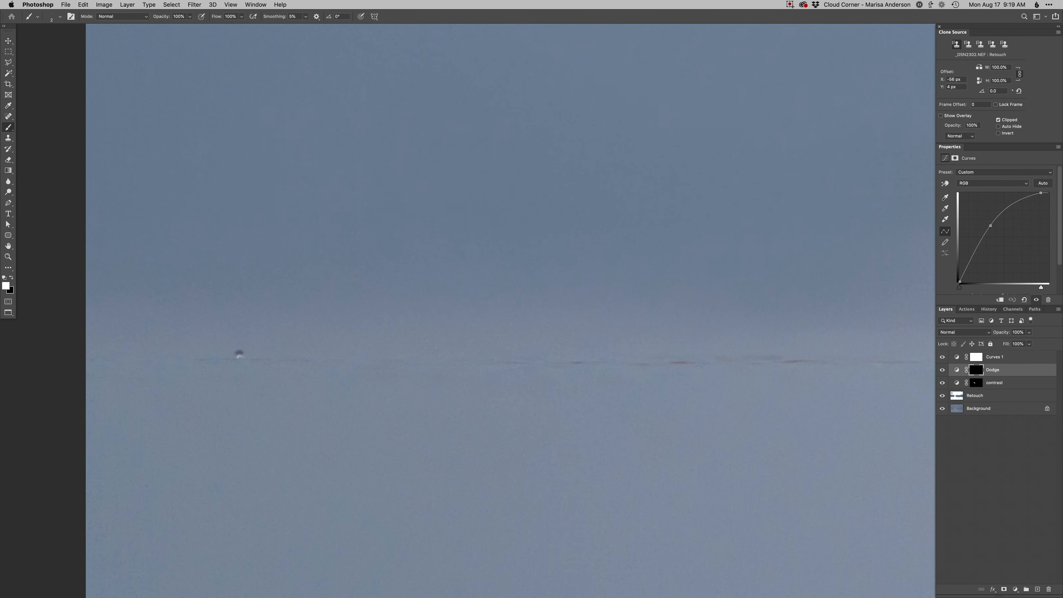
pyautogui.press('x')
pyautogui.press('super+0')
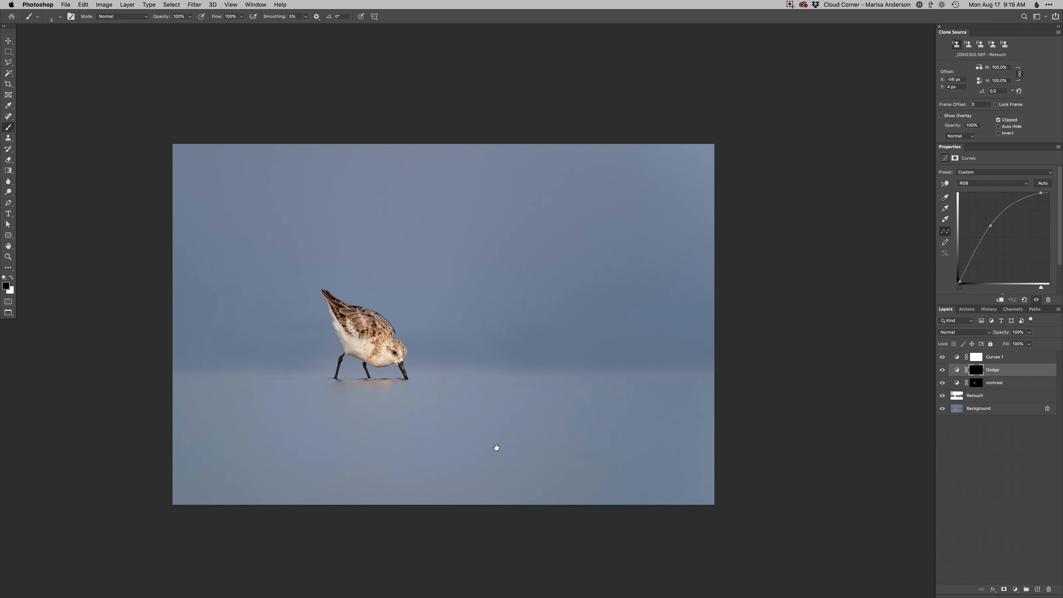
# Add another Curves layer at the top of the stack and lower its Red channel slightly in the highlights, comparing it on and off
pyautogui.moveTo(514, 438); pyautogui.dragTo(519, 438)
pyautogui.press('super+m')
pyautogui.press('Return')
pyautogui.press('super+bracketright')
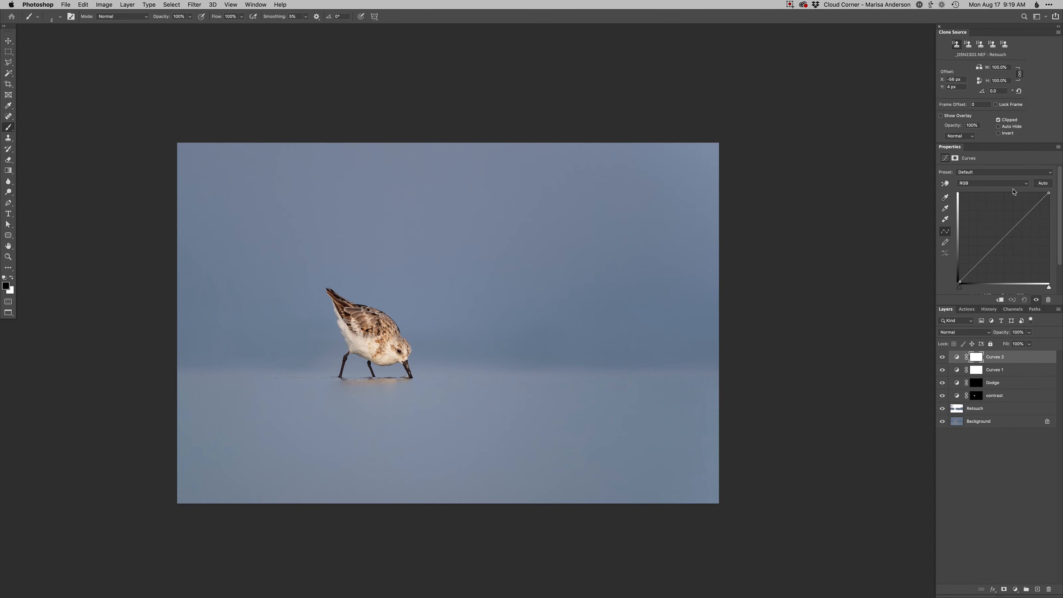
pyautogui.click(1026, 215)
pyautogui.hotkey('alt', '3')
pyautogui.click(1024, 220)
pyautogui.click(943, 357)
pyautogui.click(942, 357)
pyautogui.hotkey('alt', '3')
pyautogui.moveTo(383, 356); pyautogui.dragTo(449, 355)
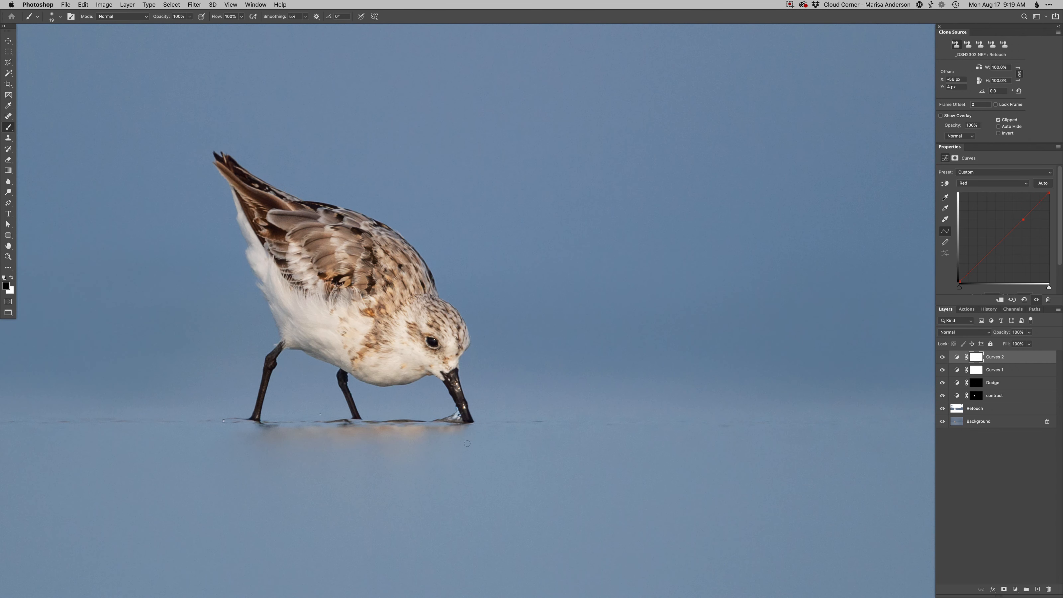
# Select the blue background around the bird with Color Range, sampling beside the bird and setting the fuzziness to 43
pyautogui.press('super+alt+shift+c')
pyautogui.click(481, 359)
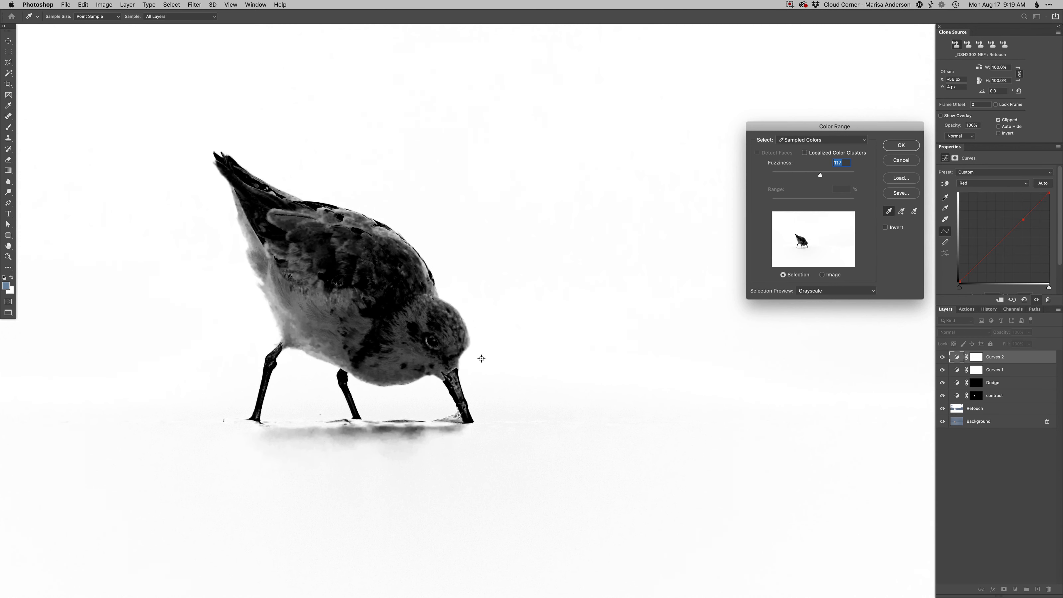
pyautogui.moveTo(803, 174); pyautogui.dragTo(789, 176)
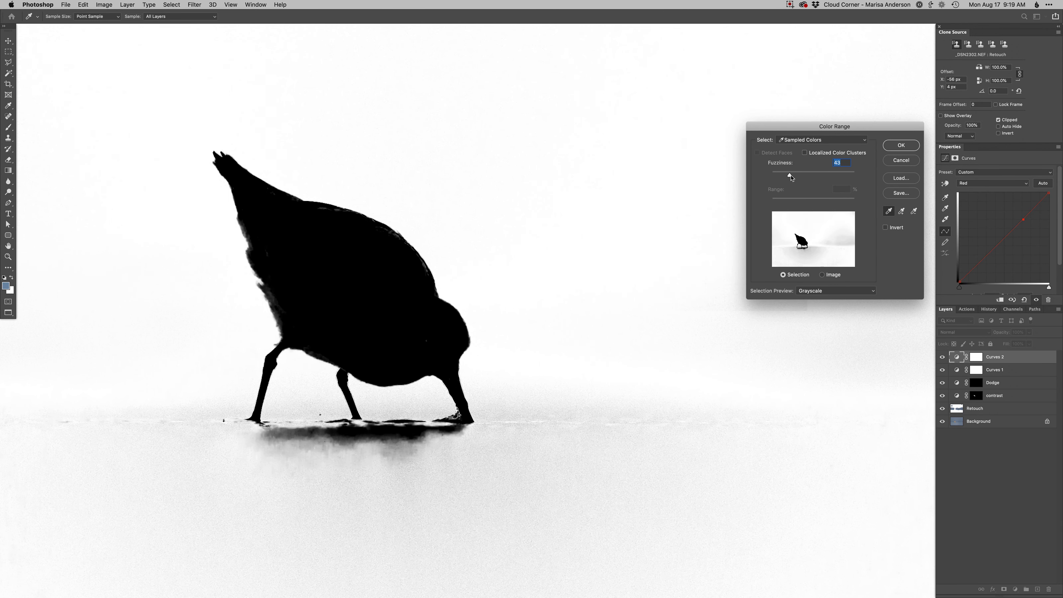
pyautogui.click(490, 386)
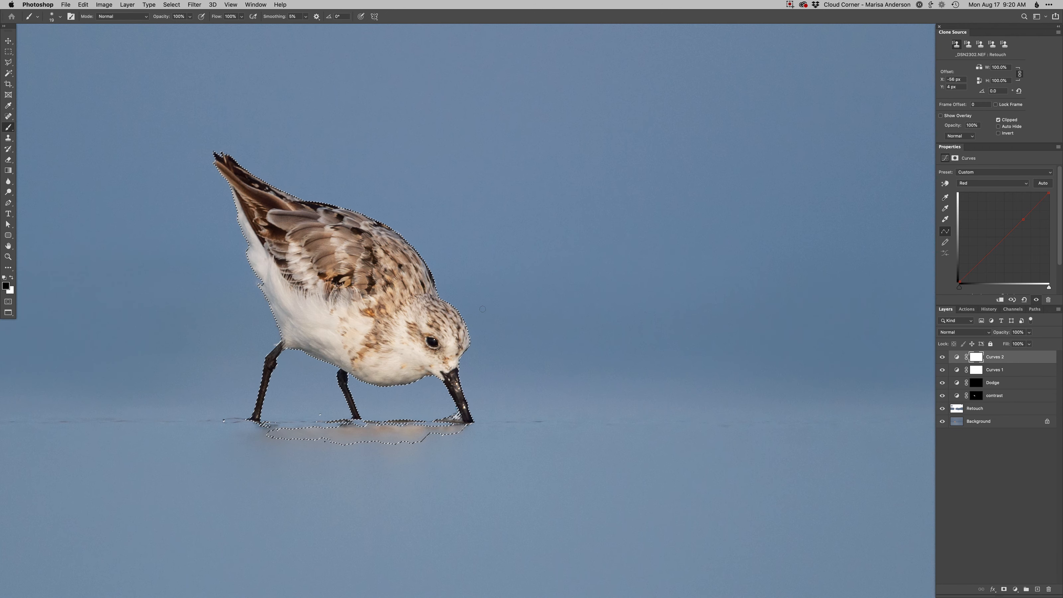
# Paint the bird's shape black on the Curves 2 layer mask using the selection, and inspect the mask on its own
pyautogui.moveTo(434, 357)
pyautogui.mouseDown()
pyautogui.moveTo(447, 360)
pyautogui.moveTo(445, 384)
pyautogui.mouseUp()
pyautogui.rightClick(469, 376)
pyautogui.click(522, 426)
pyautogui.moveTo(304, 320); pyautogui.dragTo(356, 367)
pyautogui.press('super+0')
pyautogui.keyDown('alt'); pyautogui.click(976, 357); pyautogui.keyUp('alt')
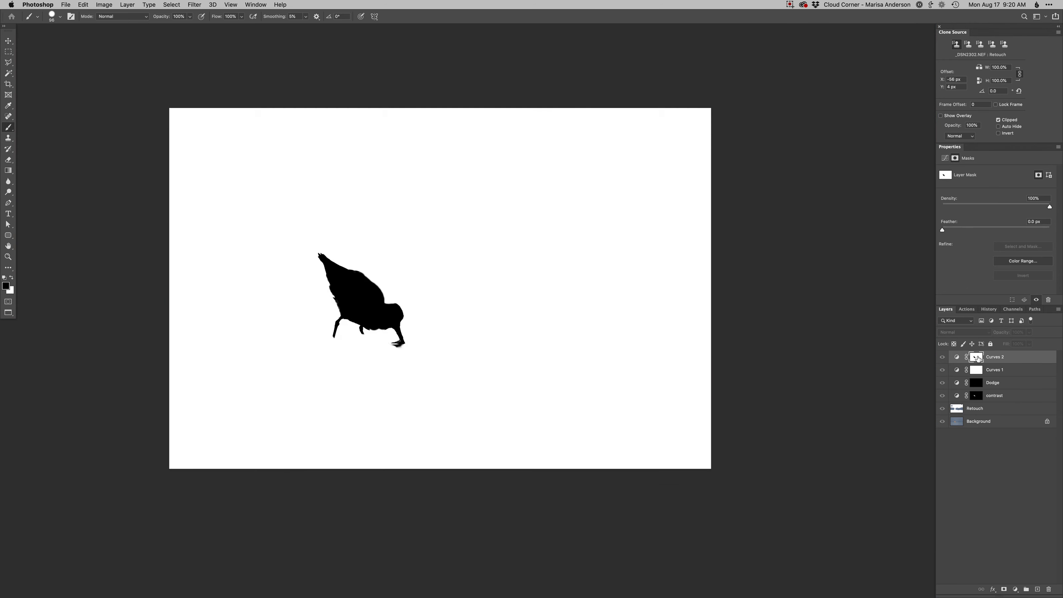
pyautogui.keyDown('alt'); pyautogui.click(976, 357); pyautogui.keyUp('alt')
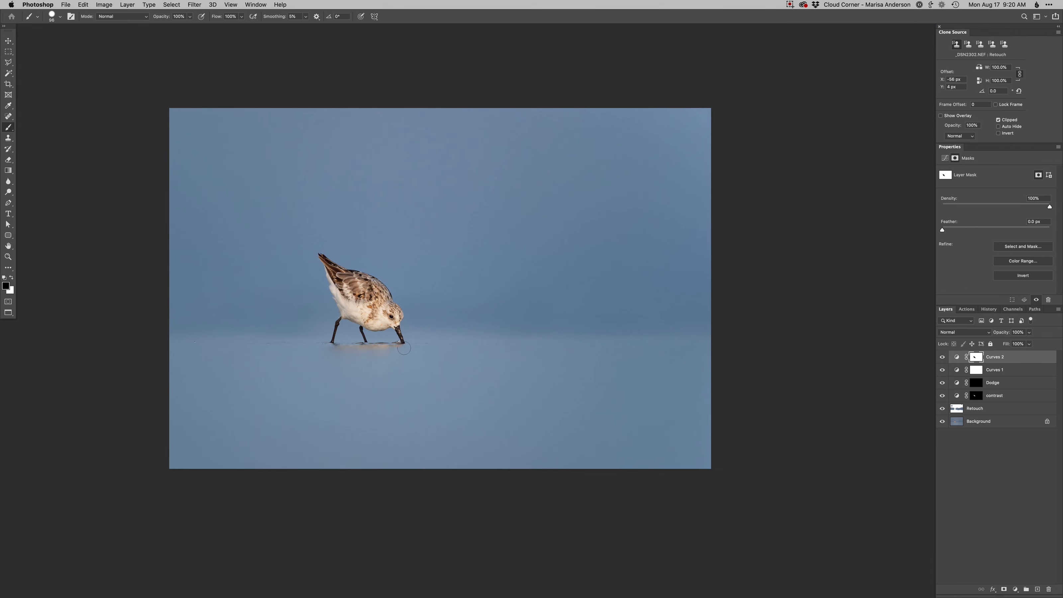
# Refine the Curves 2 mask with a smaller brush over the warm reflection beneath the bird
pyautogui.moveTo(366, 350)
pyautogui.mouseDown()
pyautogui.moveTo(383, 350)
pyautogui.moveTo(303, 339)
pyautogui.mouseUp()
pyautogui.rightClick(382, 335)
pyautogui.click(396, 396)
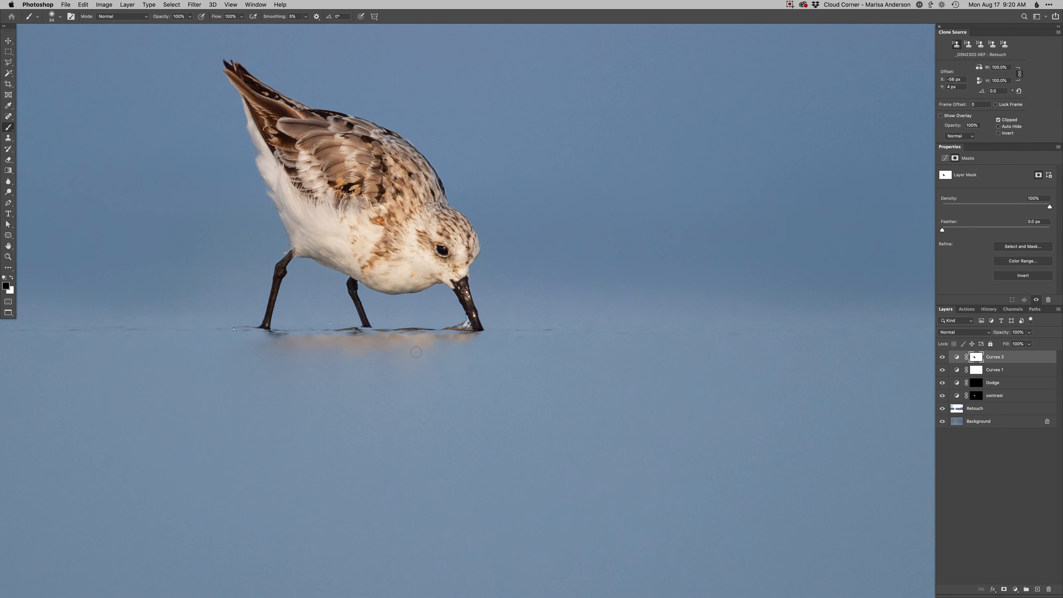
pyautogui.moveTo(458, 334); pyautogui.dragTo(432, 339)
pyautogui.press('super+minus')
pyautogui.press('super+minus')
pyautogui.press('super+minus')
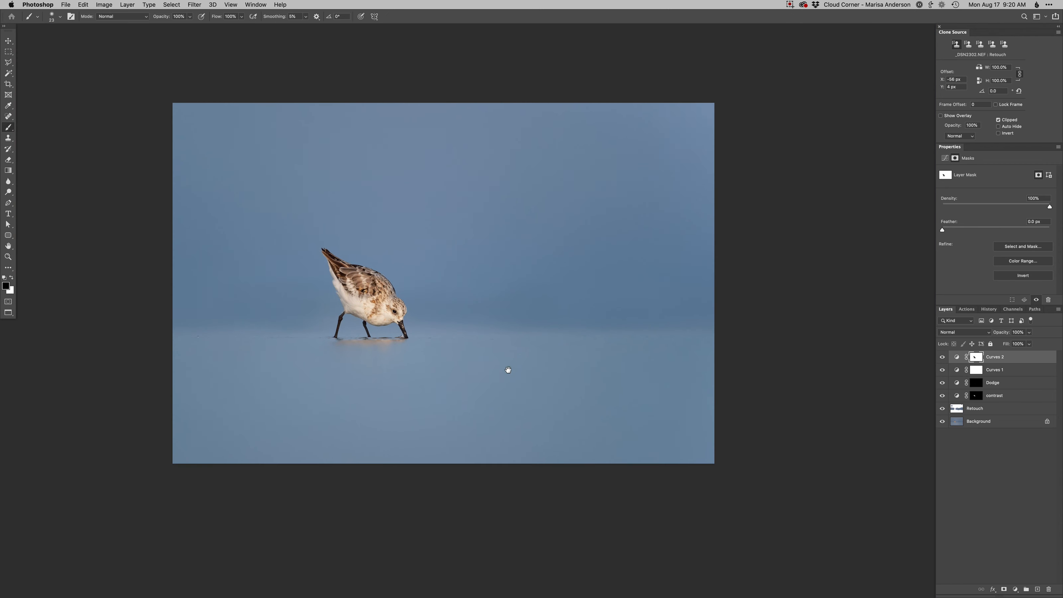
# Compare Curves 2 on and off, reduce its opacity to 60%, and compare the full edit with the Background layer alone
pyautogui.click(943, 357)
pyautogui.click(943, 357)
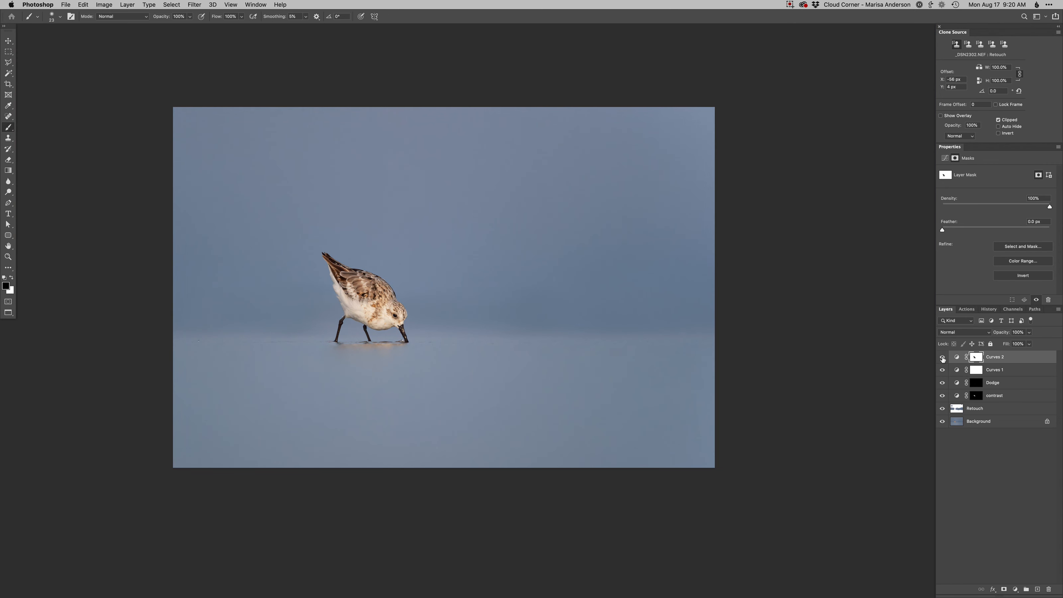
pyautogui.click(957, 357)
pyautogui.press('v')
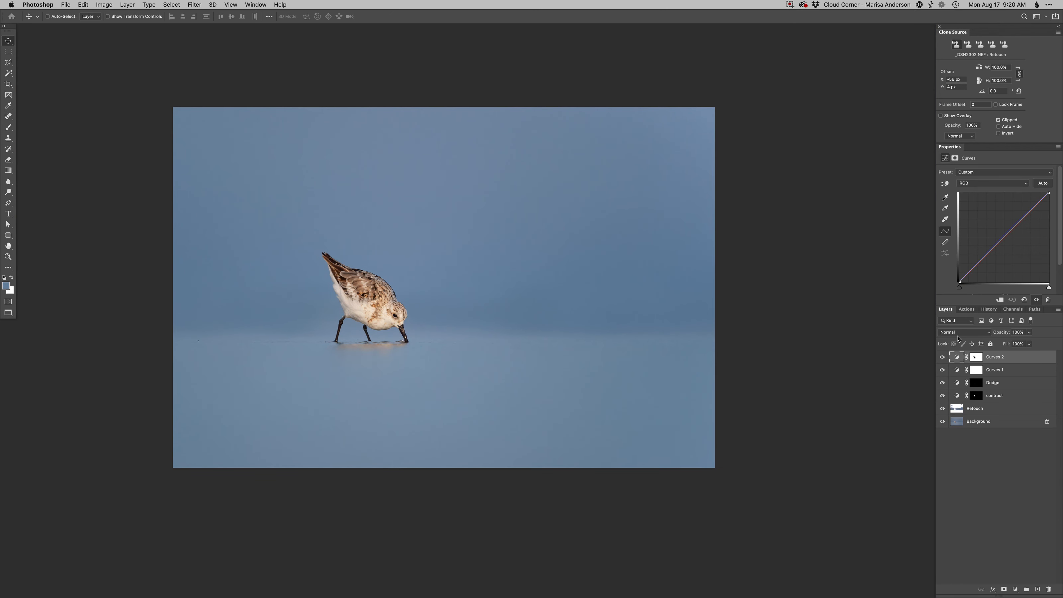
pyautogui.press('6')
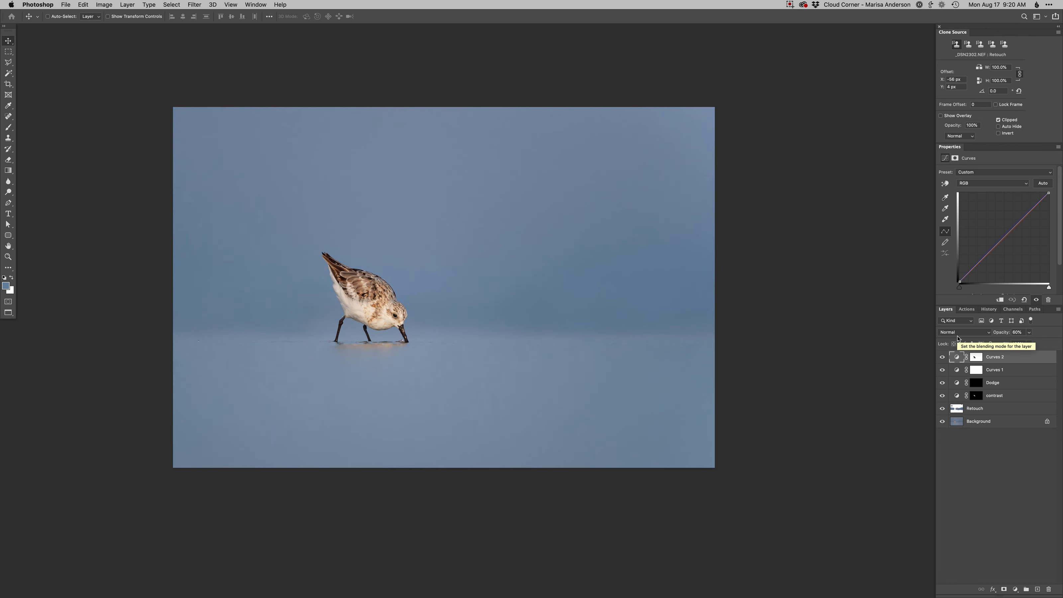
pyautogui.keyDown('alt'); pyautogui.click(943, 421); pyautogui.keyUp('alt')
pyautogui.keyDown('alt'); pyautogui.click(942, 422); pyautogui.keyUp('alt')
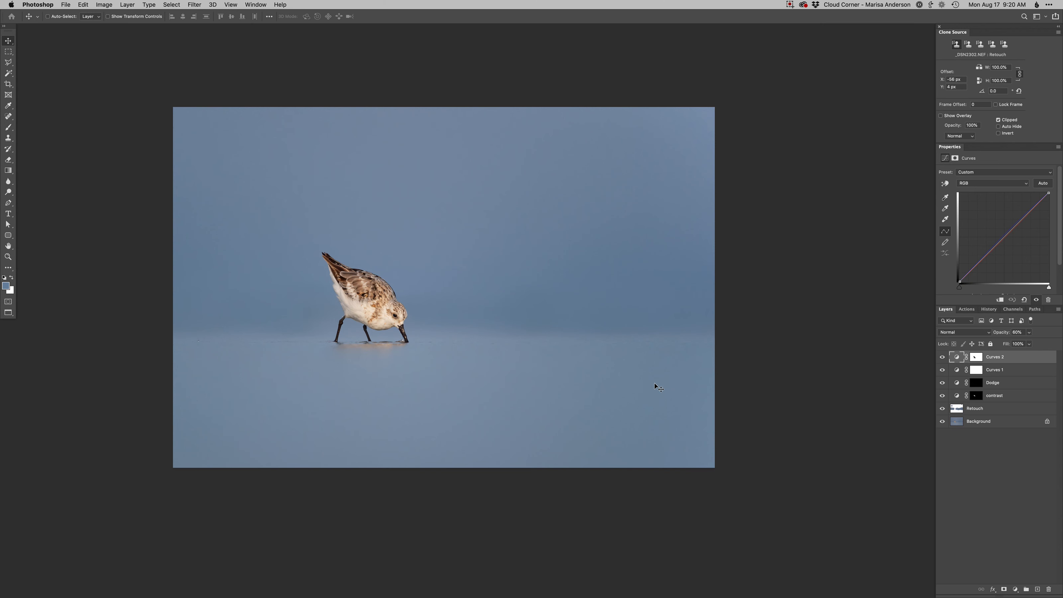
# Switch to Lightroom and compare the edited PSD with the unedited Copy 1 in Survey view with the side panels hidden
pyautogui.press('d')
pyautogui.press('shift+super+a')
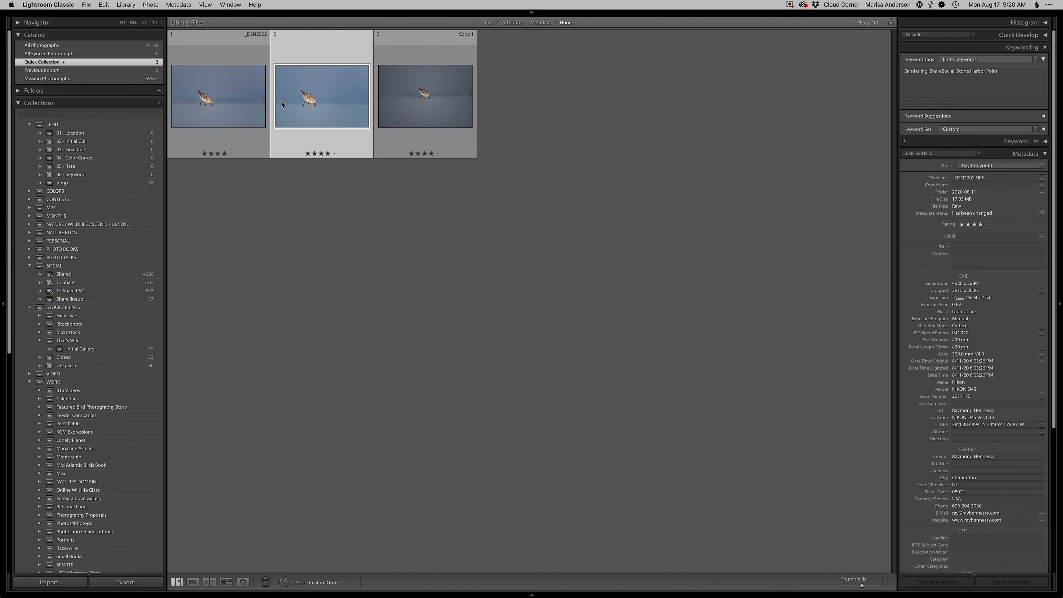
pyautogui.keyDown('super'); pyautogui.click(432, 100); pyautogui.keyUp('super')
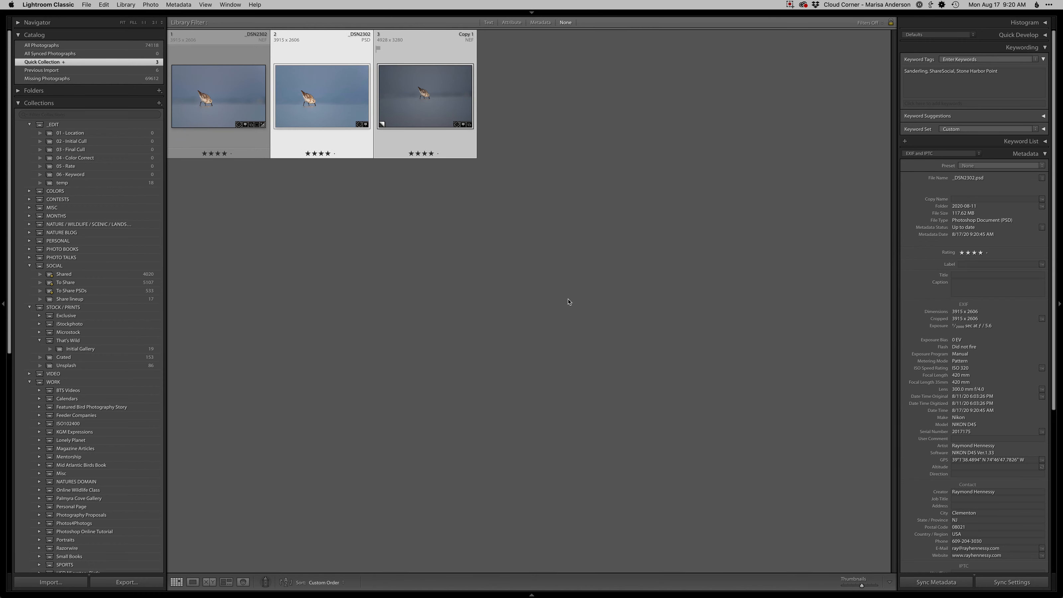
pyautogui.press('Tab')
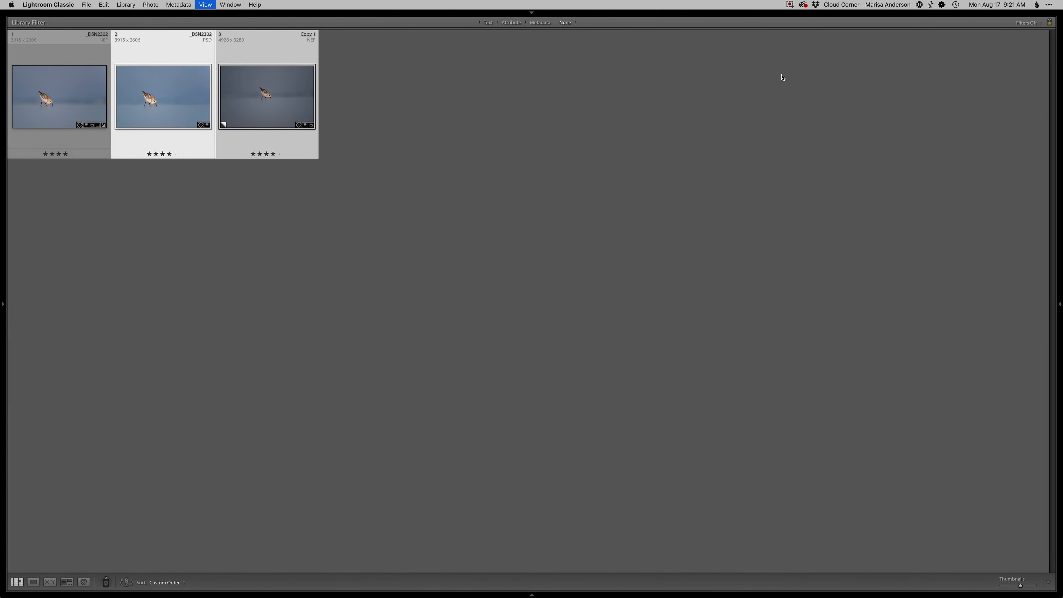
pyautogui.press('n')
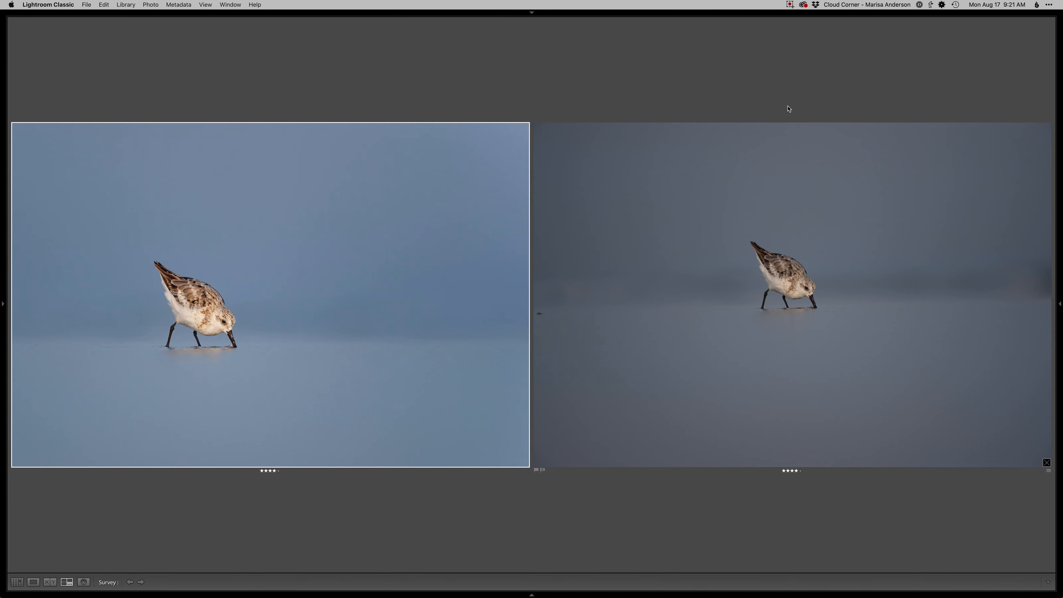
# Examine the edited shorebird photo at full screen, and return it to Loupe view
pyautogui.click(791, 5)
pyautogui.click(792, 6)
pyautogui.press('d')
pyautogui.press('f')
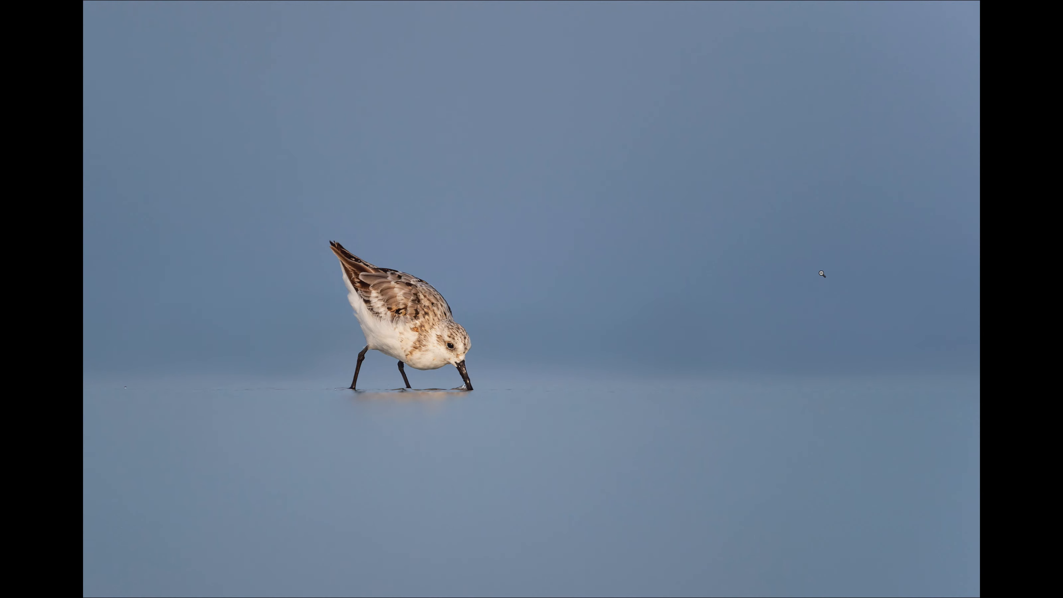
pyautogui.press('Escape')
pyautogui.press('e')
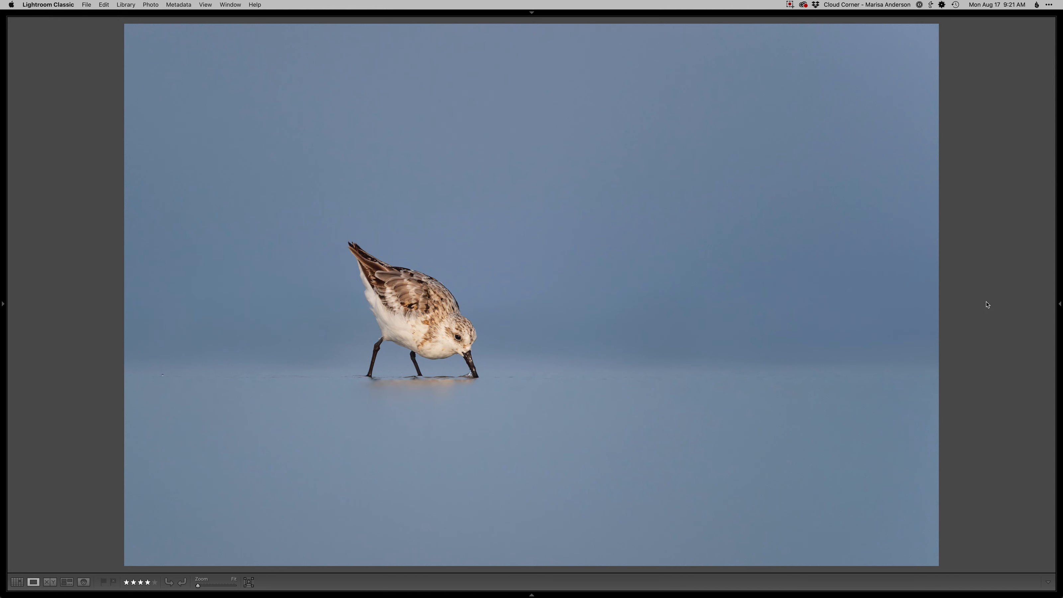
# Switch to Safari and open the Remote Training or Q&A page from the website's Online Workshops listing
pyautogui.press('super+Tab')
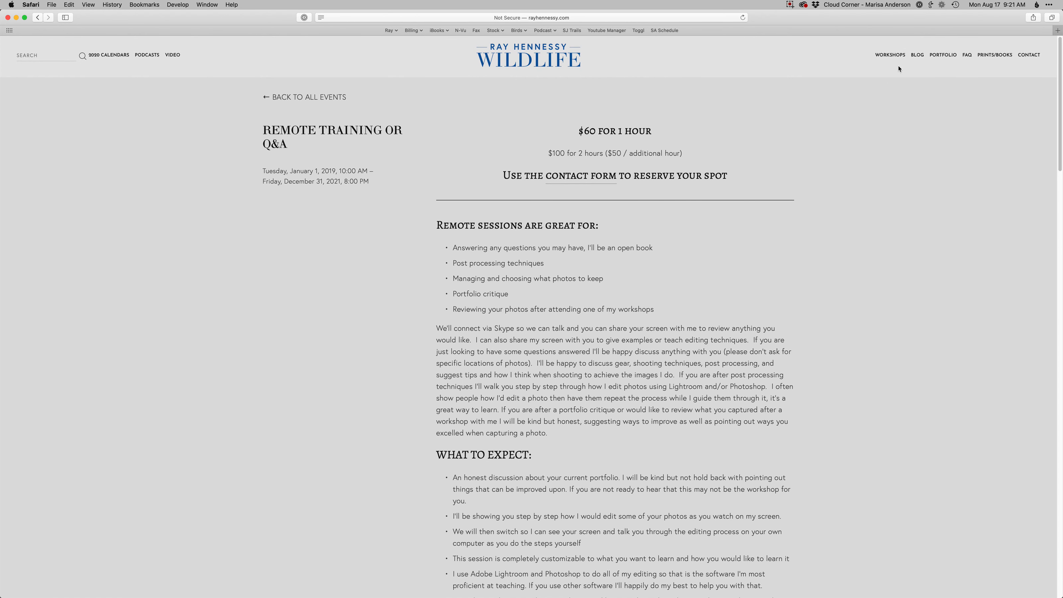
pyautogui.moveTo(890, 55)
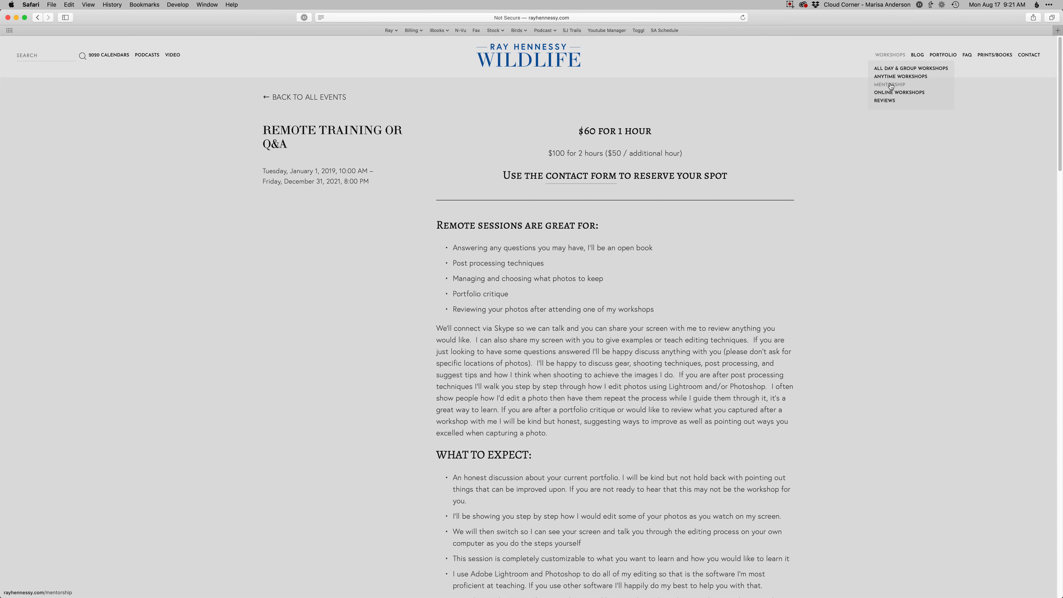
pyautogui.click(890, 94)
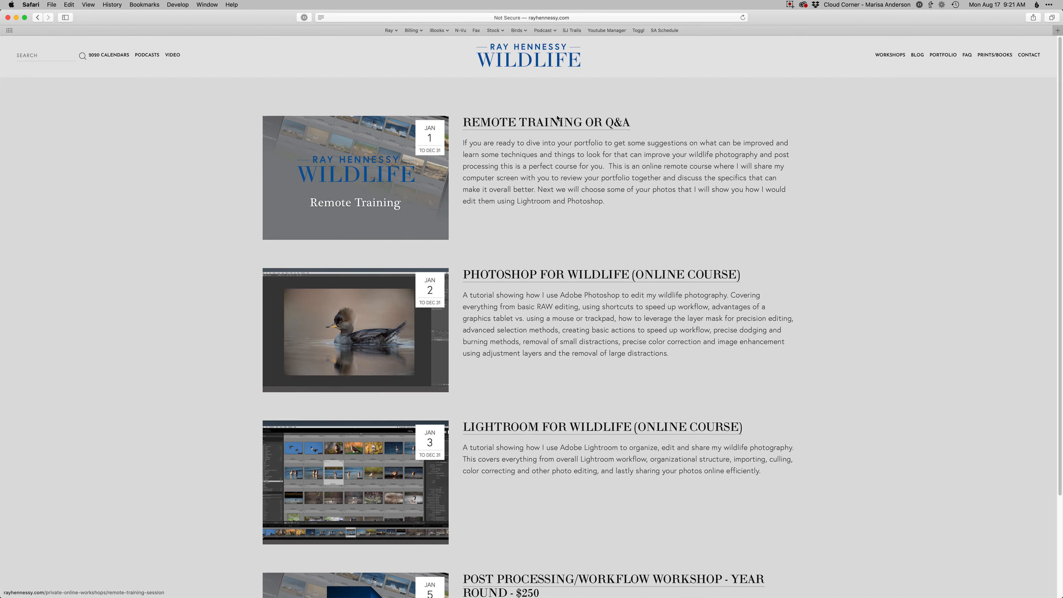
pyautogui.click(559, 132)
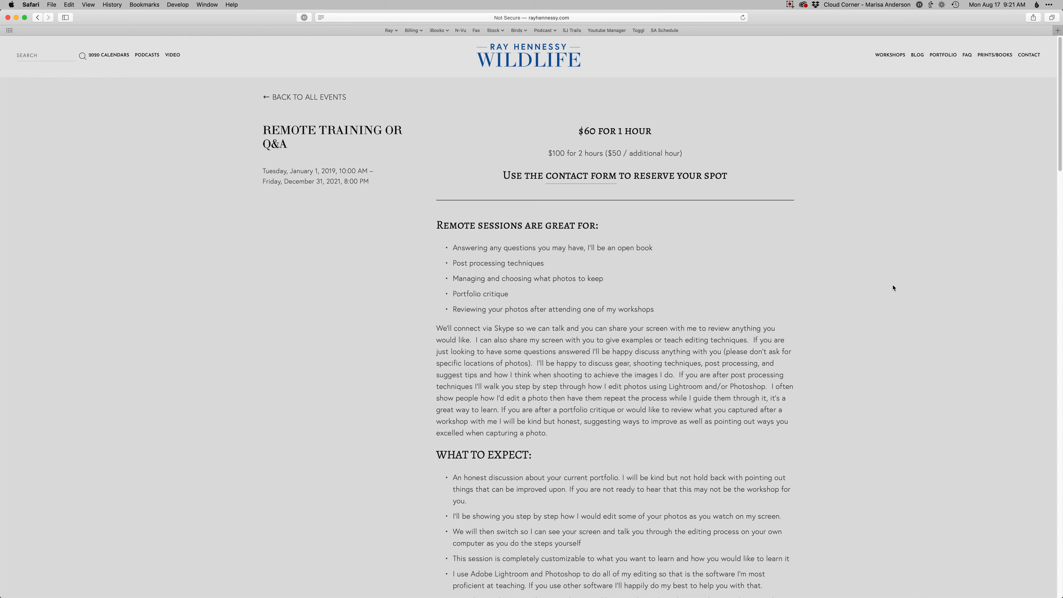
pyautogui.moveTo(891, 58)
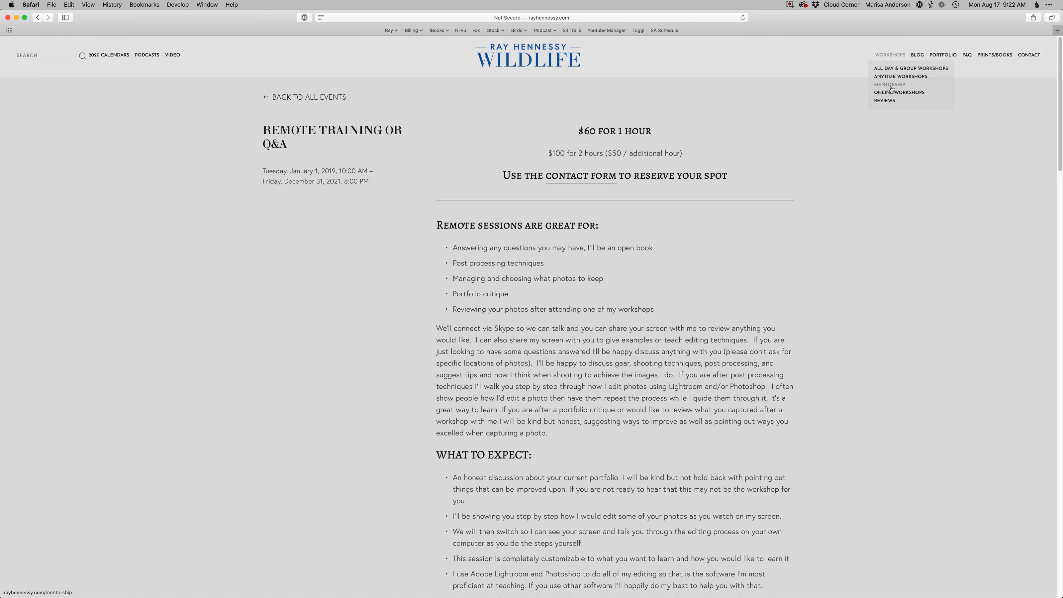
pyautogui.press('super+Tab')
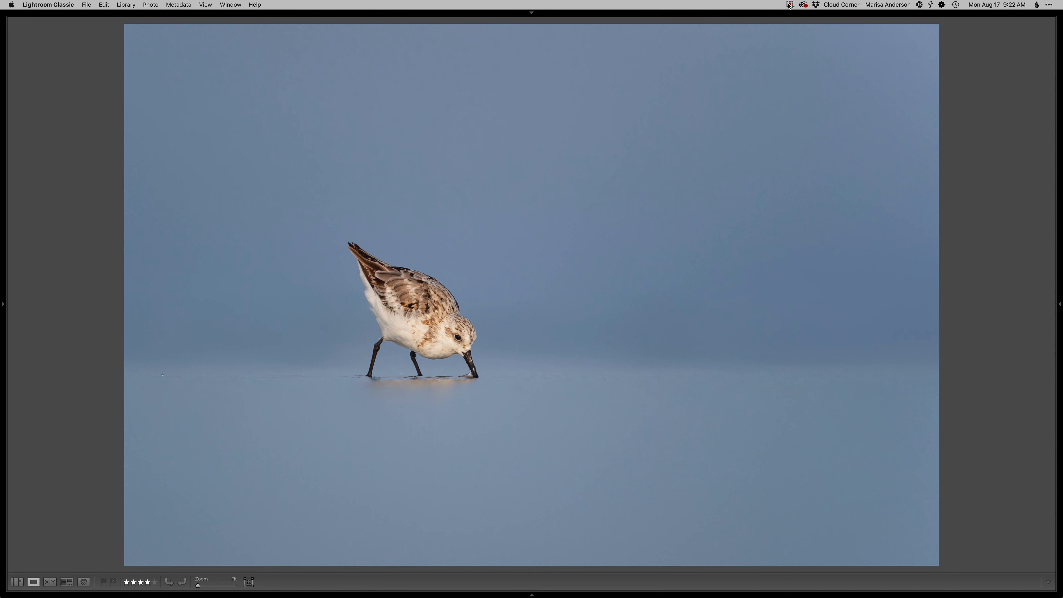
pyautogui.click(789, 5)
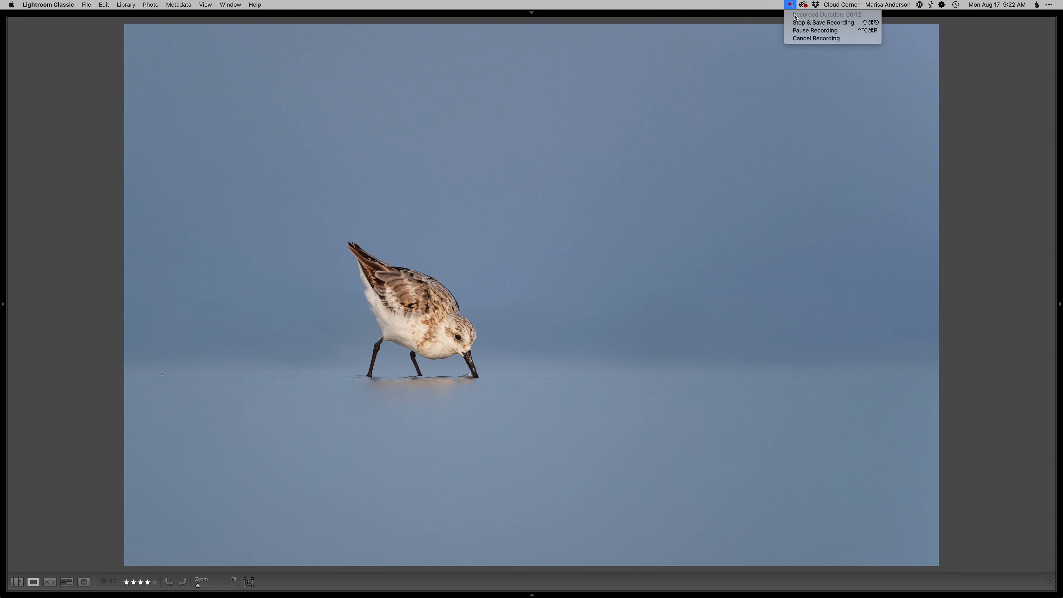